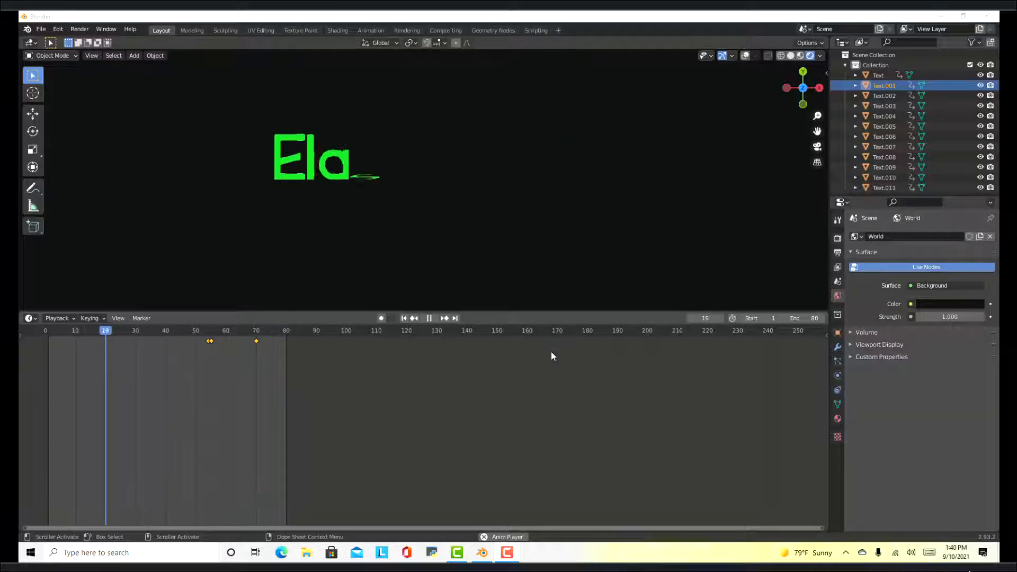
Stop the animation playback and start a new General file without saving the current one.
{"action": "left_click", "coordinate": [429, 318]}
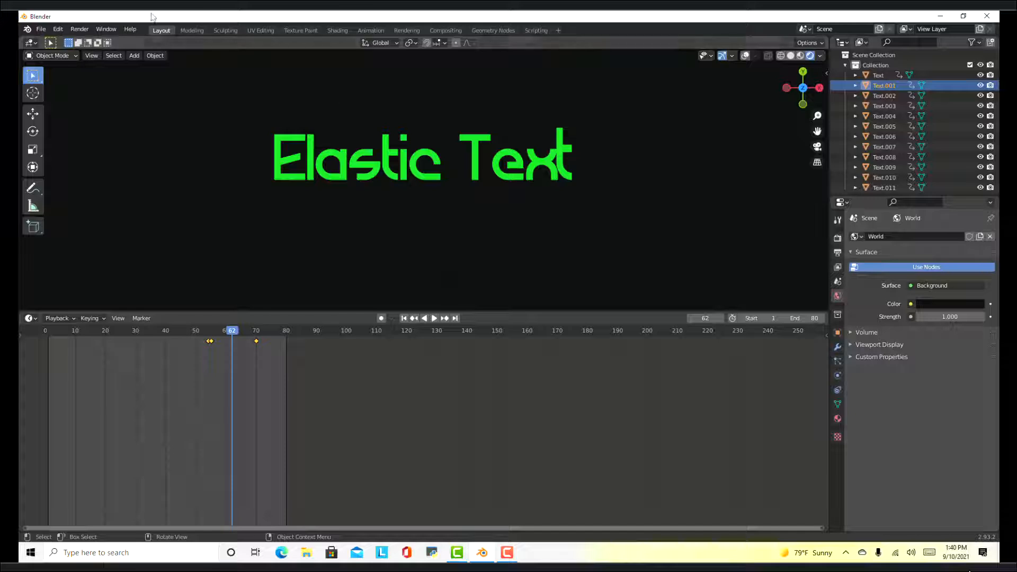
{"action": "left_click", "coordinate": [41, 30]}
{"action": "mouse_move", "coordinate": [46, 39]}
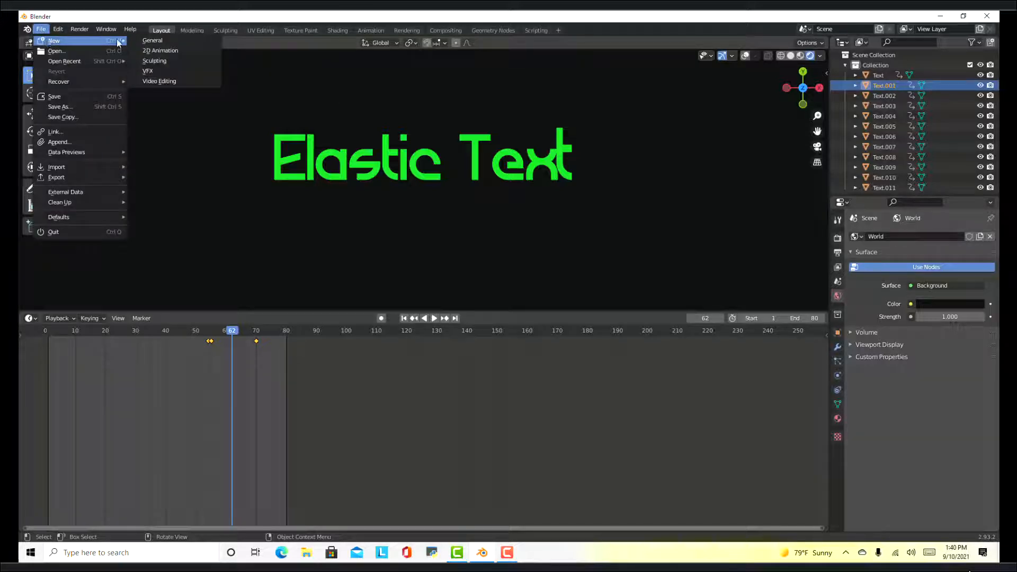
{"action": "left_click", "coordinate": [157, 40]}
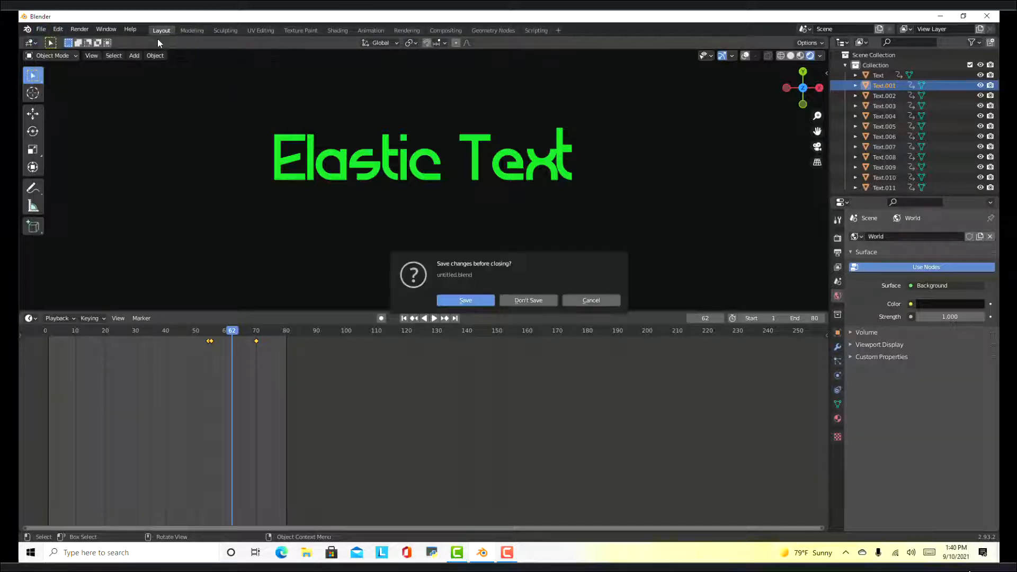
{"action": "left_click", "coordinate": [523, 299]}
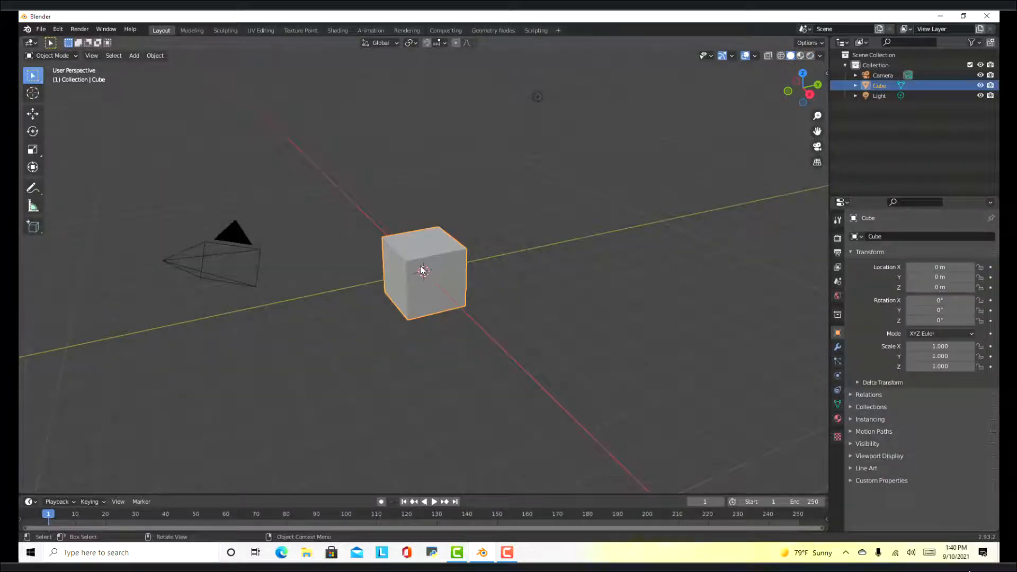
Delete the default cube, camera and light so the scene is empty.
{"action": "key", "text": "Delete"}
{"action": "left_click", "coordinate": [194, 258]}
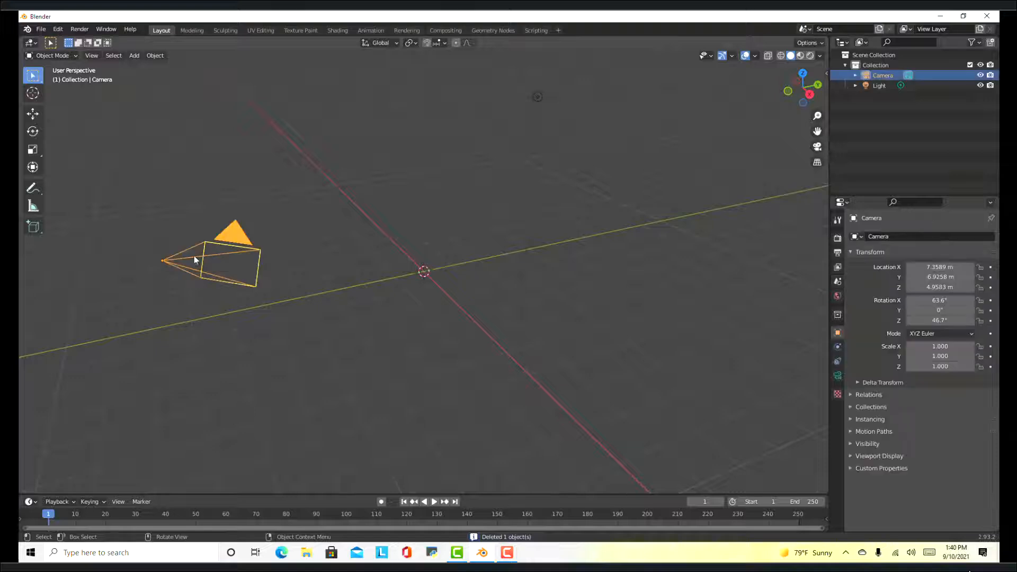
{"action": "key", "text": "Delete"}
{"action": "left_click", "coordinate": [538, 97]}
{"action": "key", "text": "Delete"}
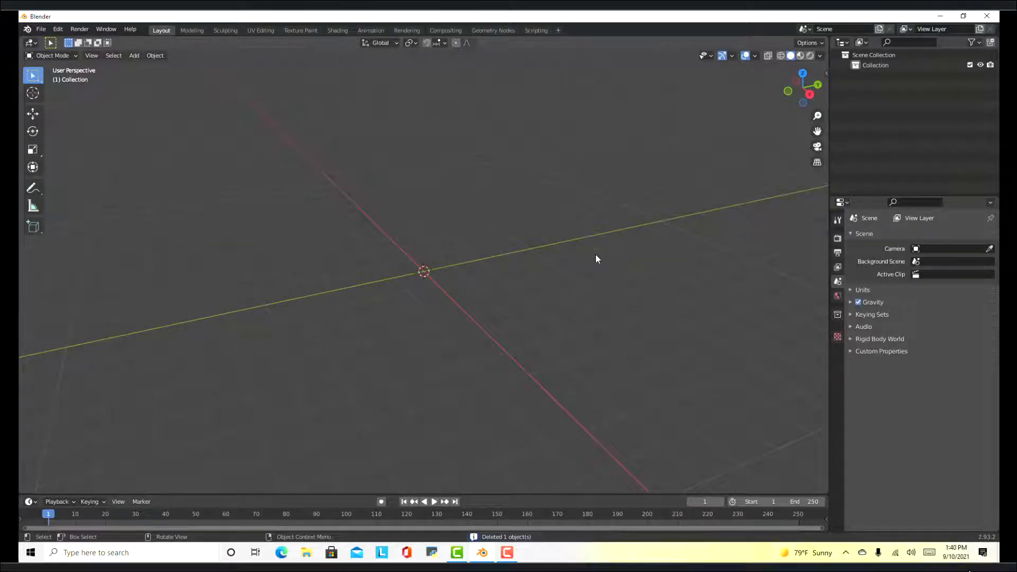
Add a text object in top view and replace its content with "Elastic Text".
{"action": "key", "text": "KP_7"}
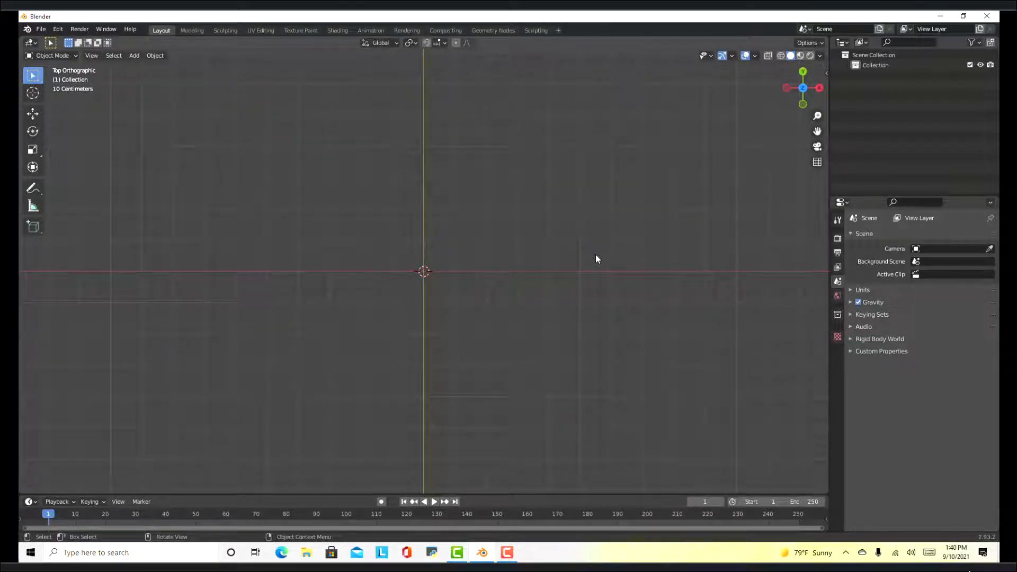
{"action": "key", "text": "shift+a"}
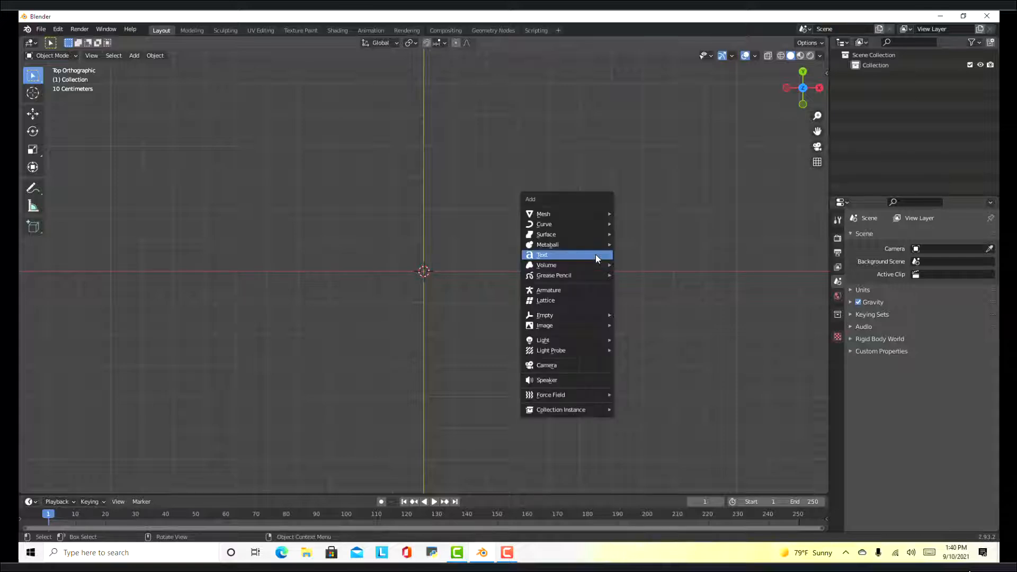
{"action": "left_click", "coordinate": [595, 255]}
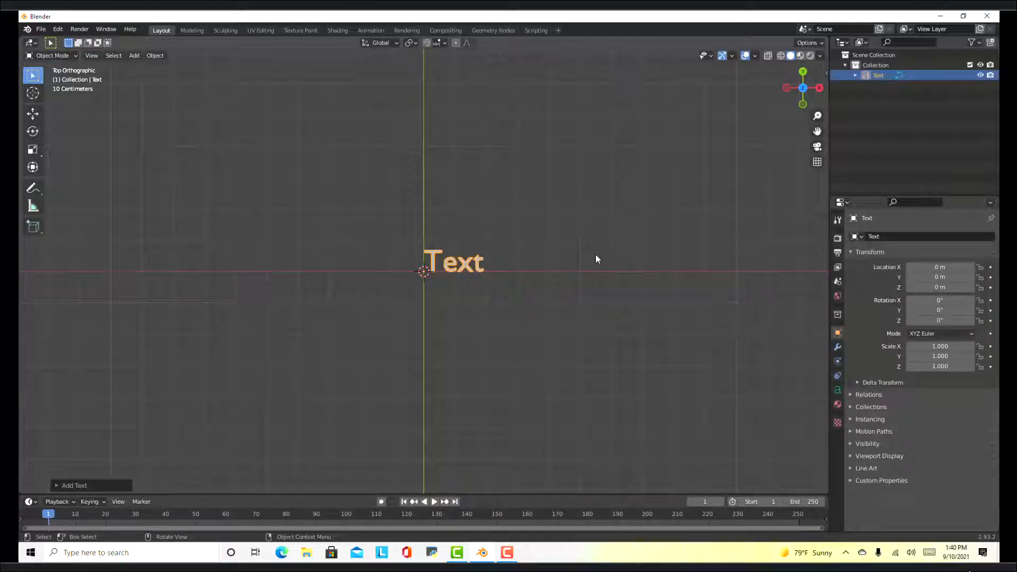
{"action": "key", "text": "Tab"}
{"action": "key", "text": "BackSpace"}
{"action": "key", "text": "BackSpace"}
{"action": "key", "text": "BackSpace"}
{"action": "key", "text": "BackSpace"}
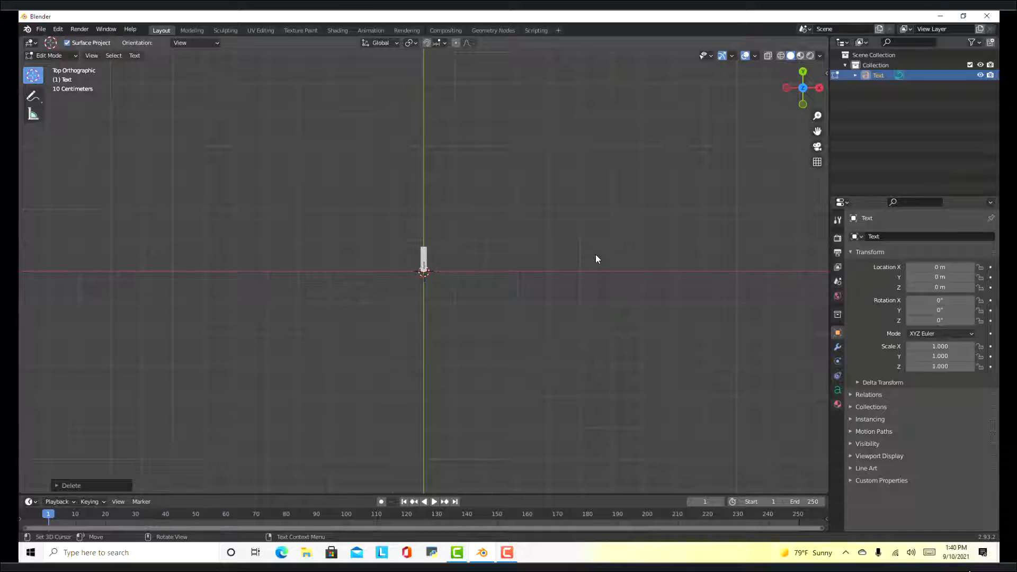
{"action": "type", "text": "E"}
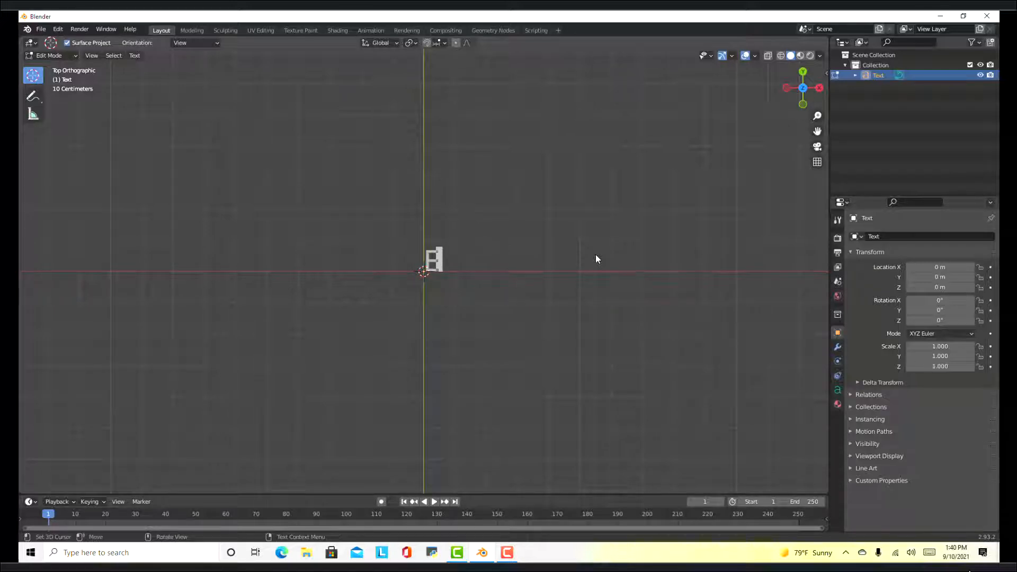
{"action": "type", "text": "lastic "}
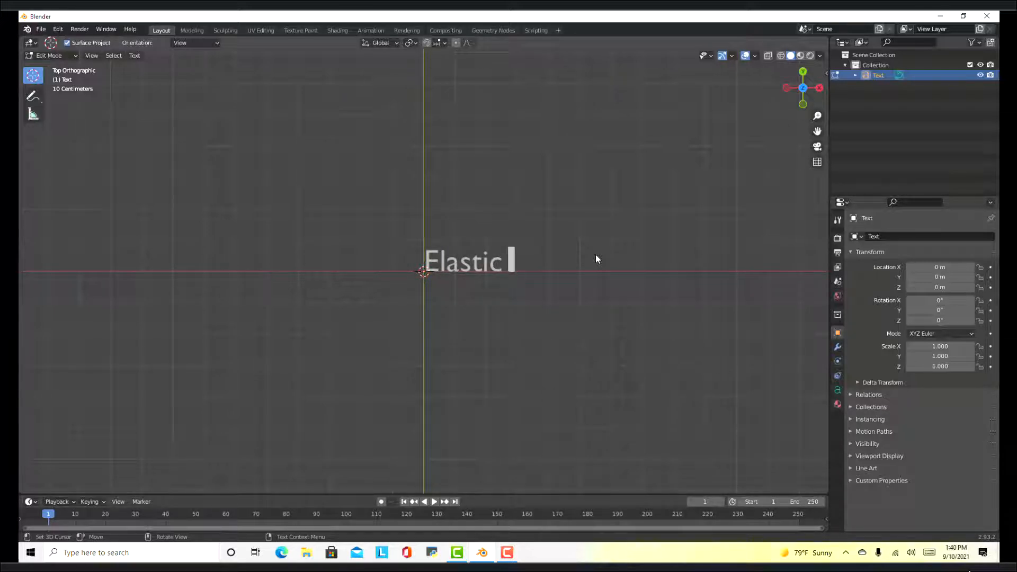
{"action": "type", "text": "Text"}
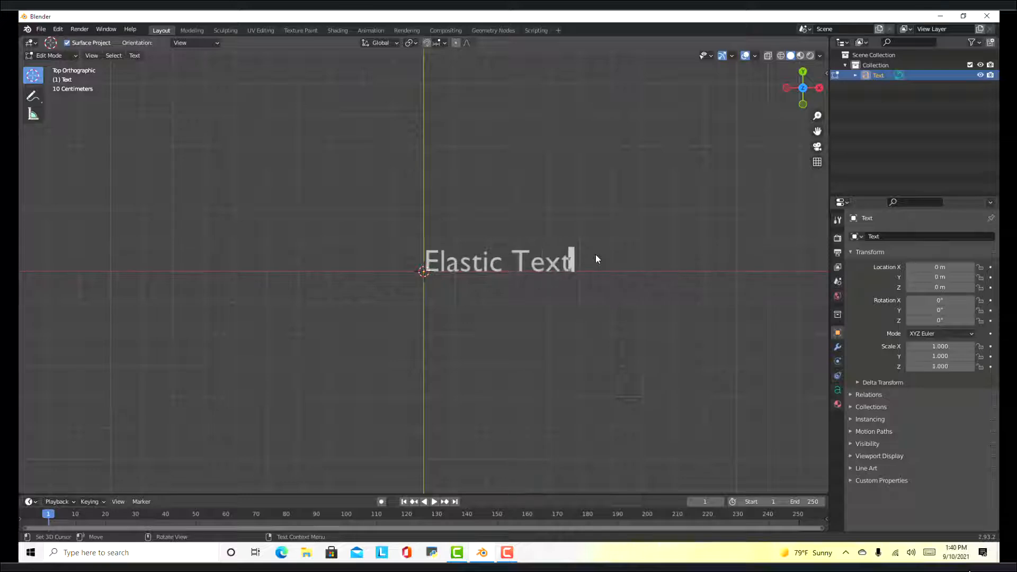
{"action": "key", "text": "Tab"}
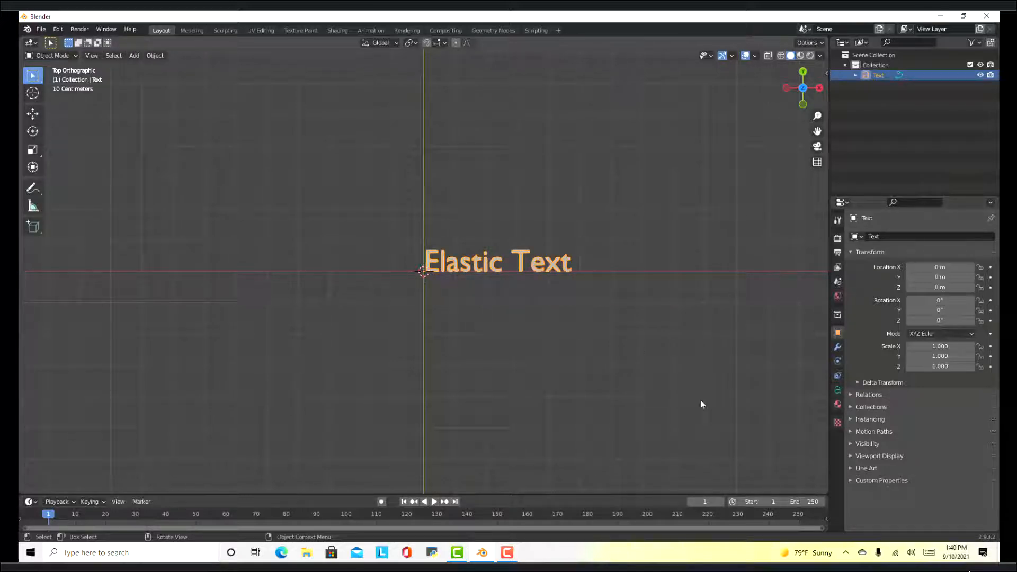
Set the text object's horizontal alignment to Center.
{"action": "left_click", "coordinate": [837, 390]}
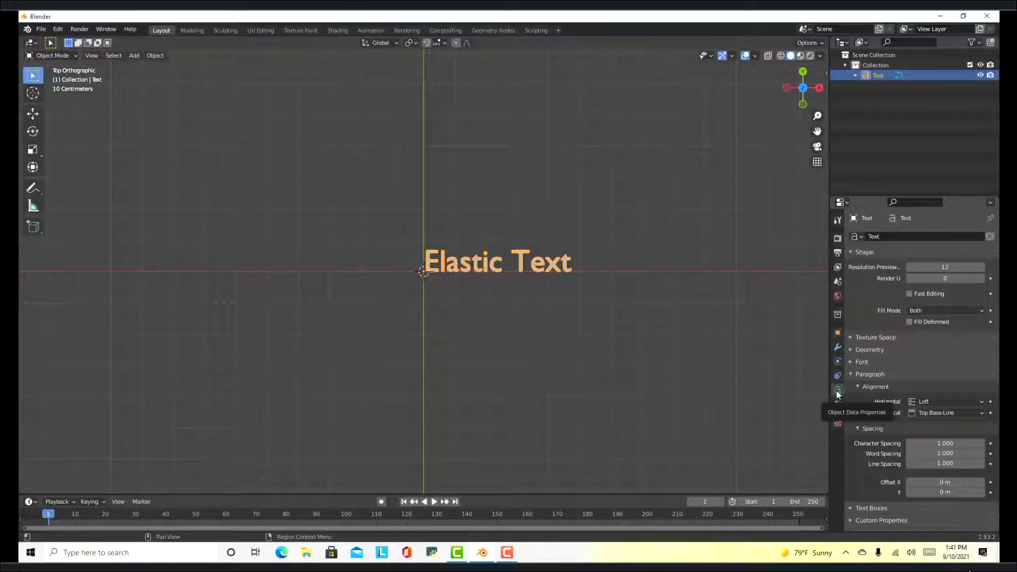
{"action": "left_click", "coordinate": [933, 400]}
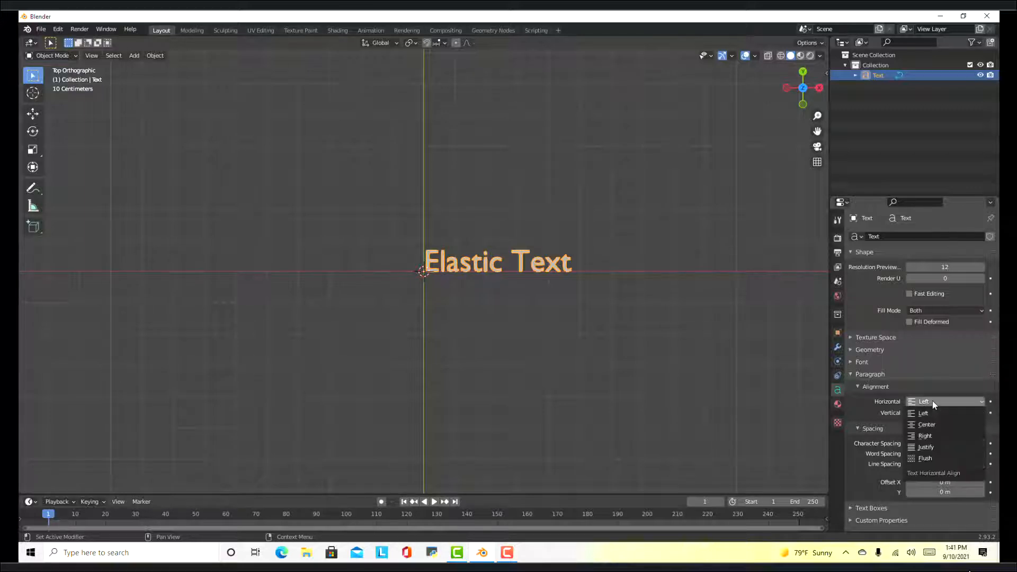
{"action": "left_click", "coordinate": [931, 422]}
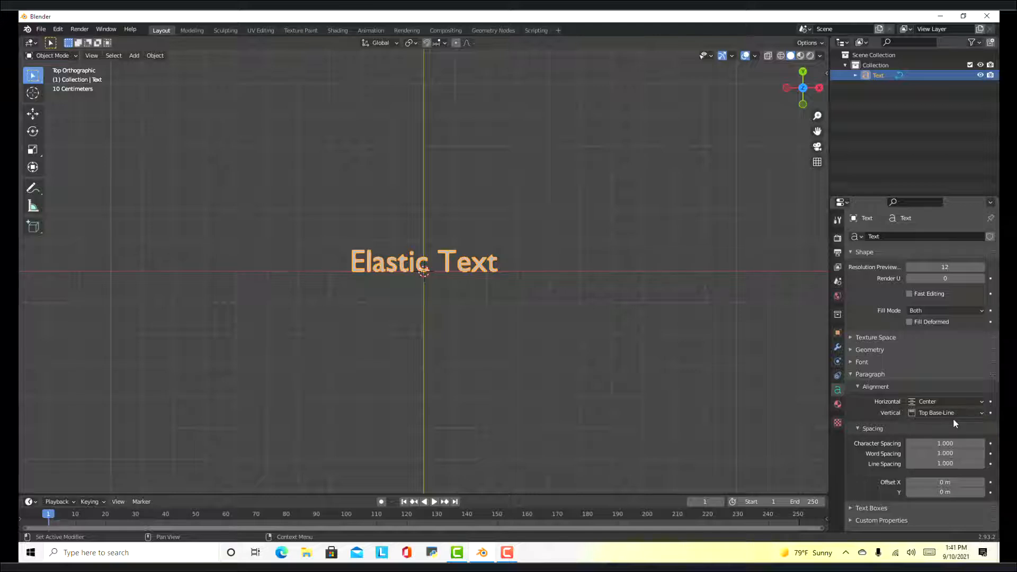
Load Atiba-Regular from the atiba folder in Downloads as the text's regular font, and scale the text up about 2.2 times.
{"action": "left_click", "coordinate": [865, 361]}
{"action": "left_click", "coordinate": [979, 377]}
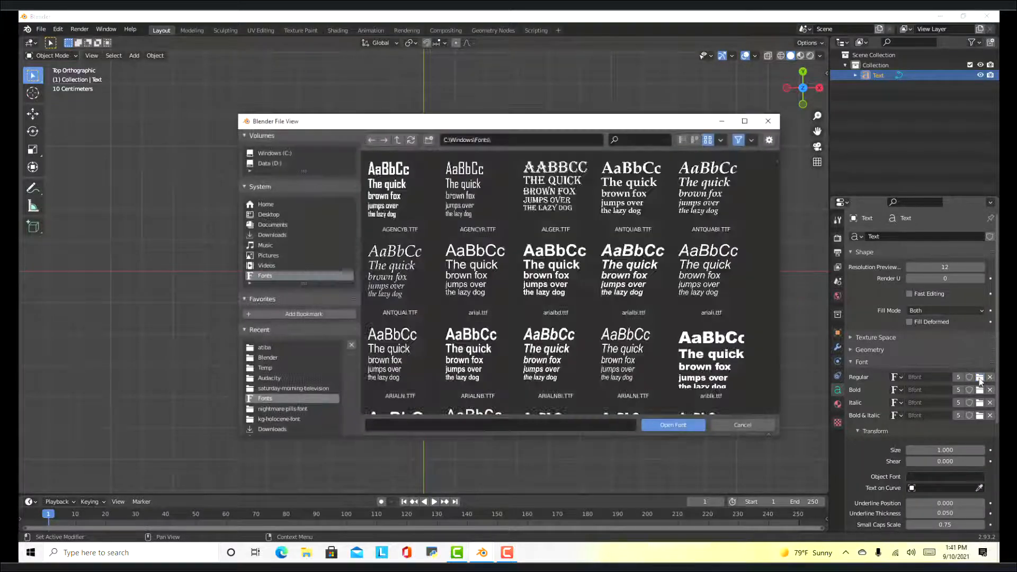
{"action": "left_click", "coordinate": [272, 234]}
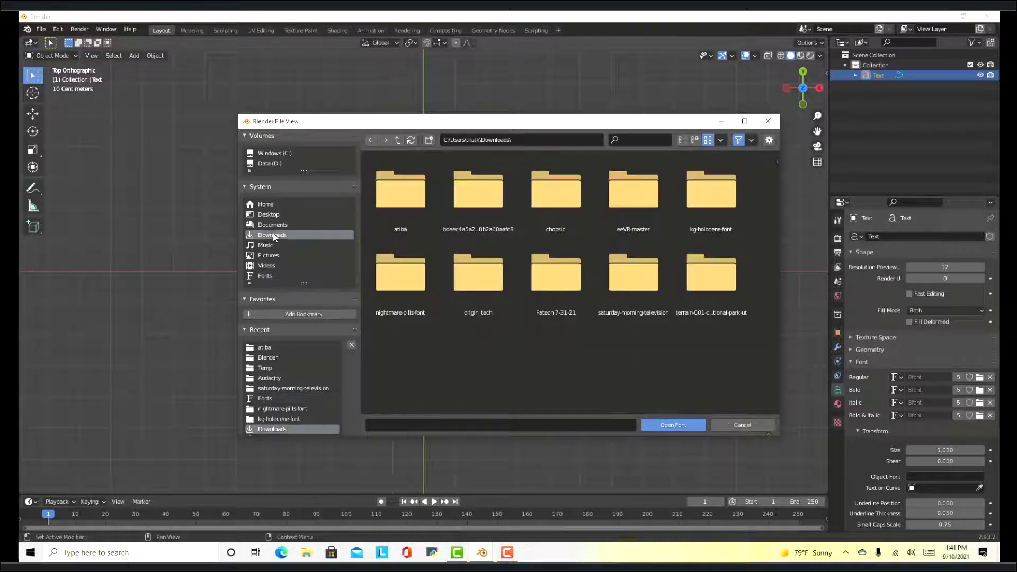
{"action": "left_click", "coordinate": [392, 192]}
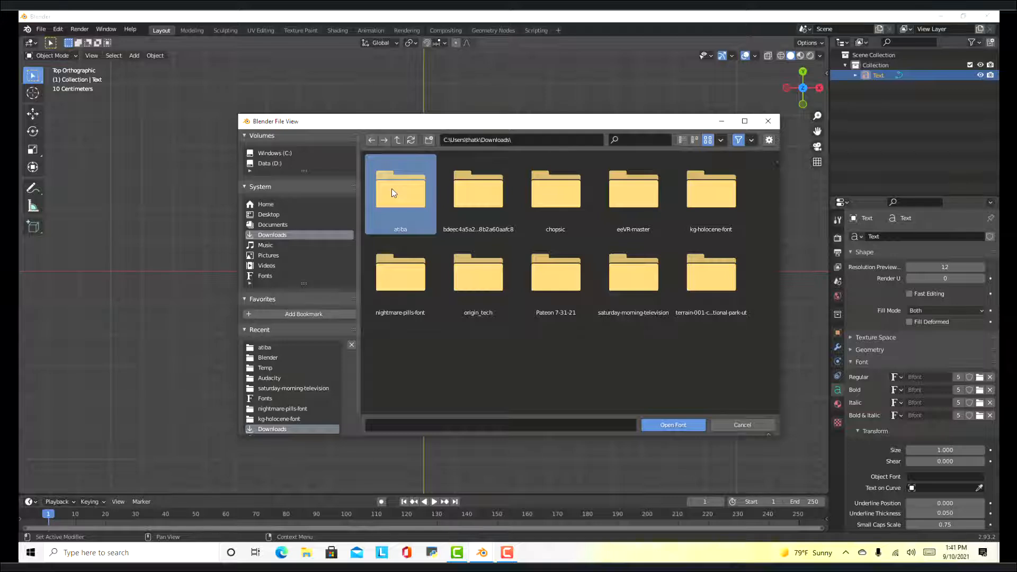
{"action": "double_click", "coordinate": [392, 190]}
{"action": "left_click", "coordinate": [481, 197]}
{"action": "double_click", "coordinate": [481, 197]}
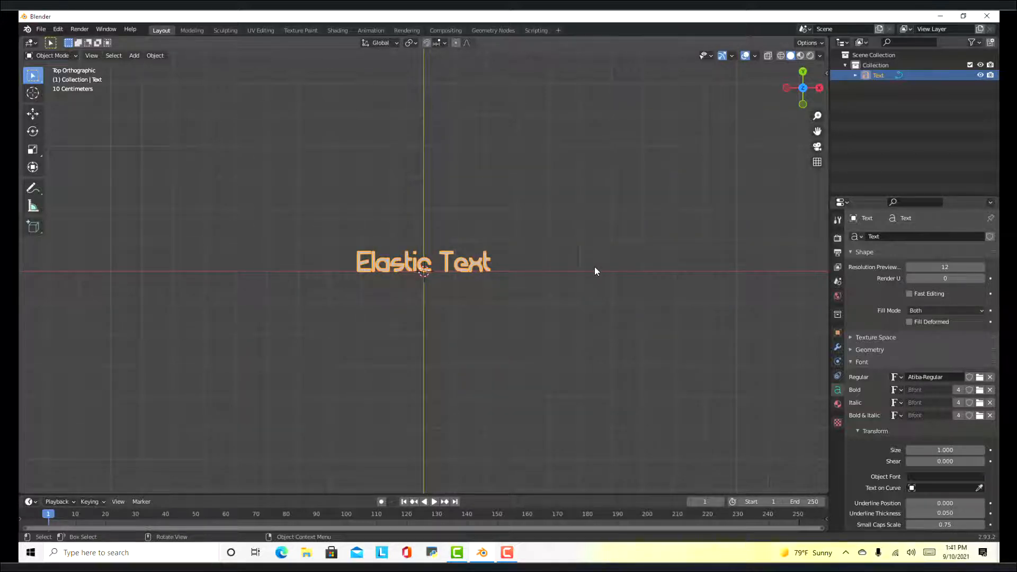
{"action": "key", "text": "s"}
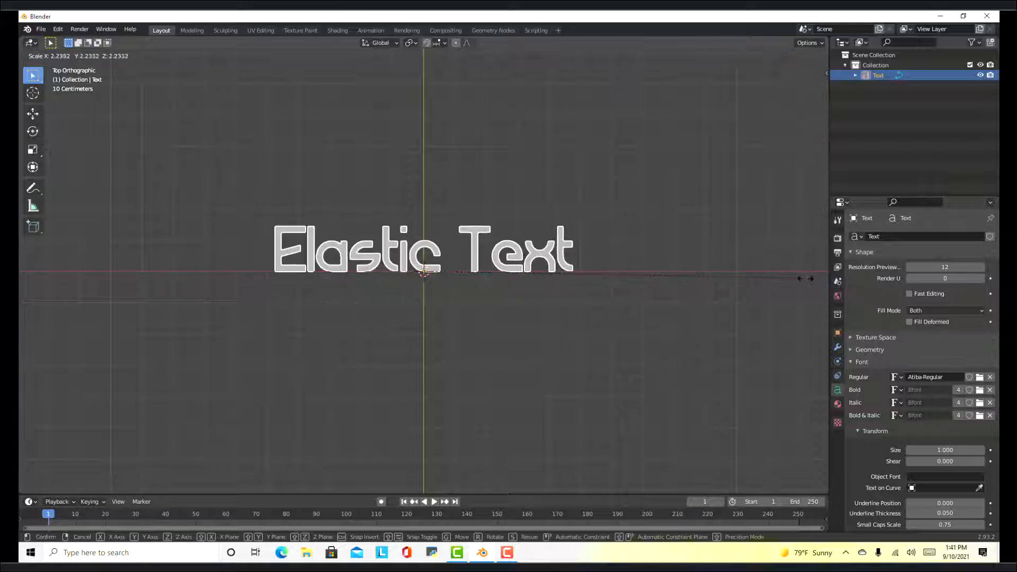
{"action": "left_click", "coordinate": [800, 273]}
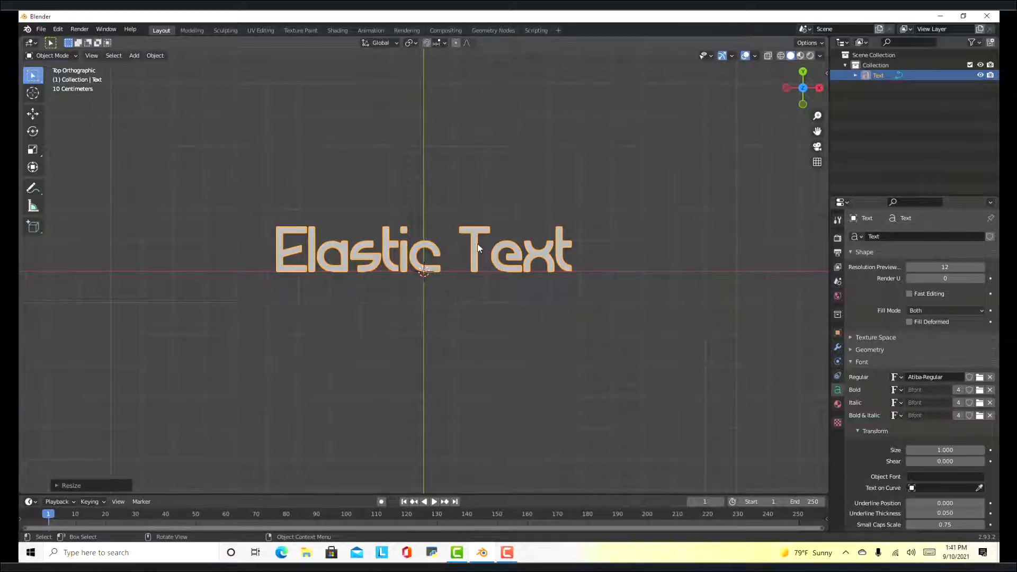
{"action": "left_click", "coordinate": [838, 422]}
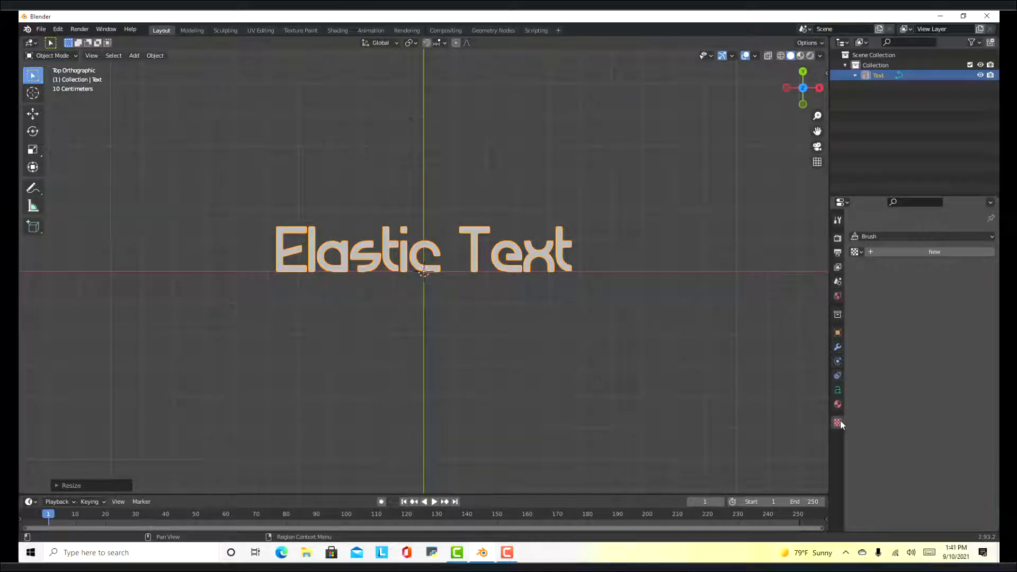
{"action": "left_click", "coordinate": [882, 253]}
{"action": "left_click", "coordinate": [899, 267]}
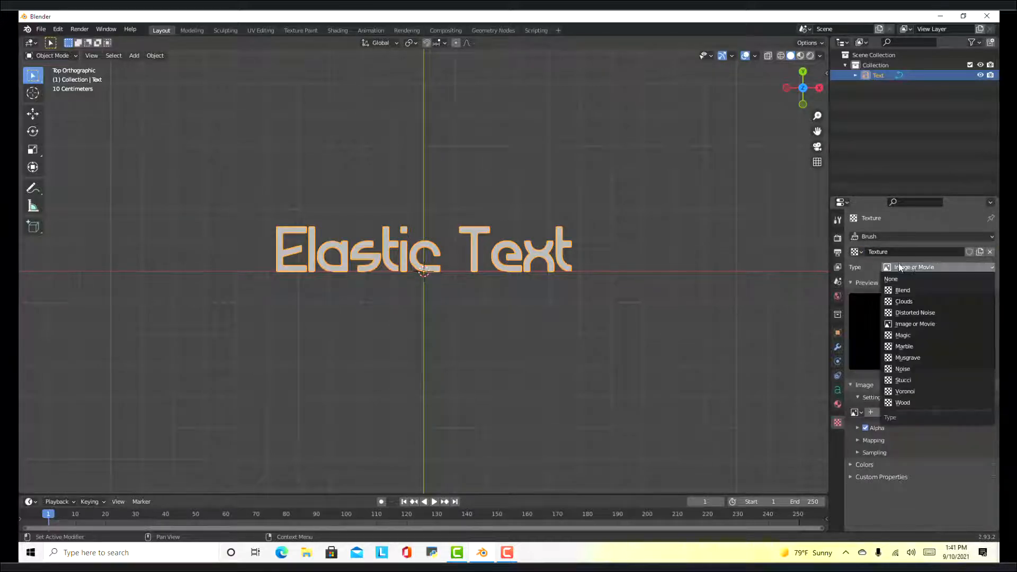
Give the text a new material with an Emission surface in bright green (hue 0.332, saturation 0.980, value 1.000).
{"action": "left_click", "coordinate": [838, 407]}
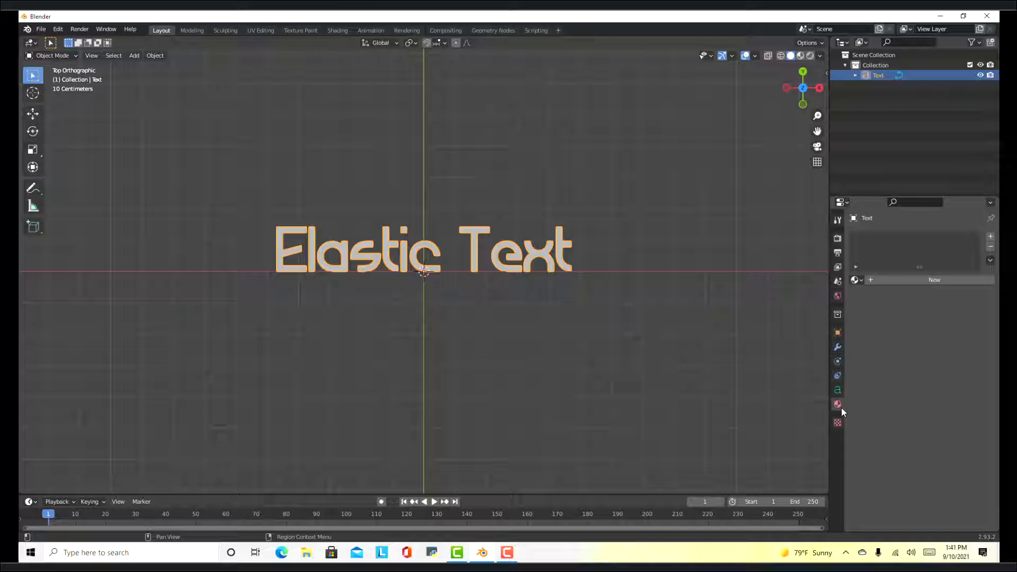
{"action": "left_click", "coordinate": [956, 278]}
{"action": "left_click", "coordinate": [926, 341]}
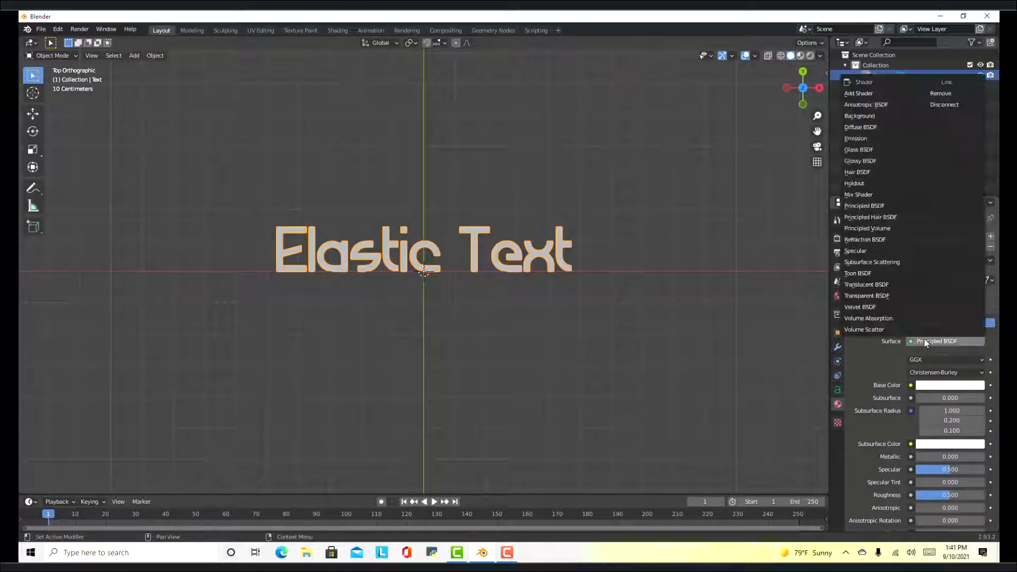
{"action": "left_click", "coordinate": [865, 138]}
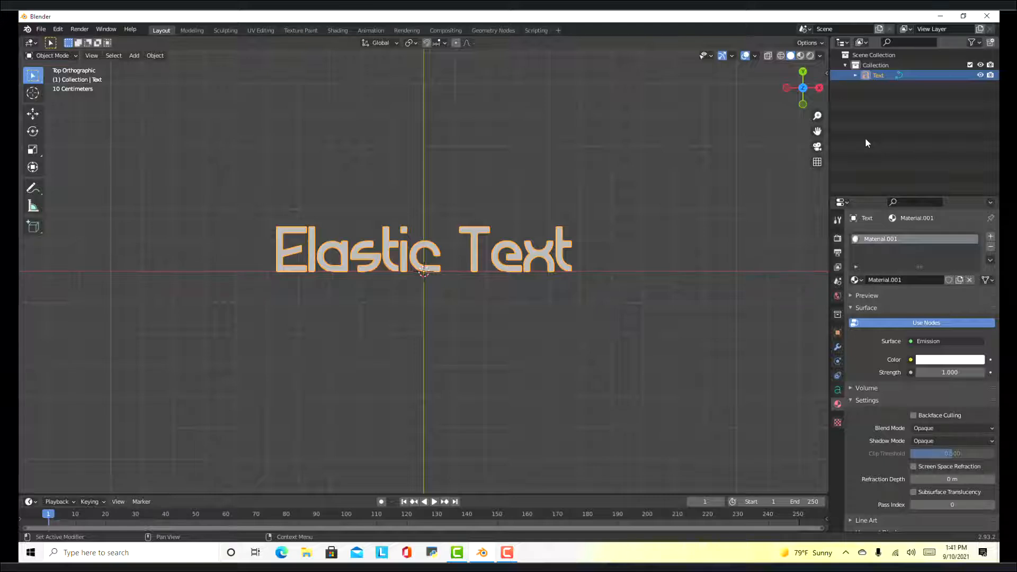
{"action": "left_click", "coordinate": [937, 365]}
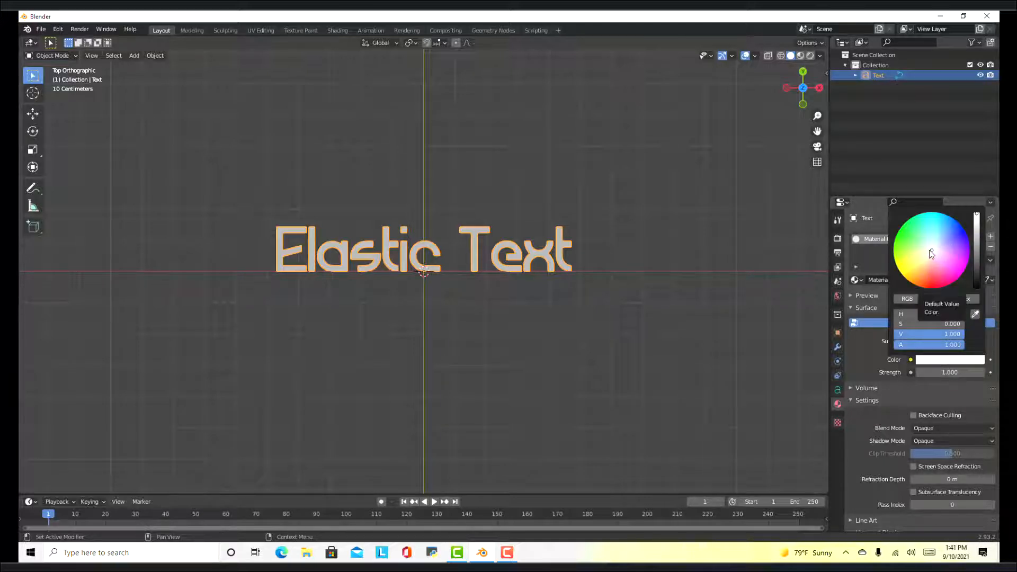
{"action": "left_click_drag", "start_coordinate": [930, 251], "coordinate": [903, 235]}
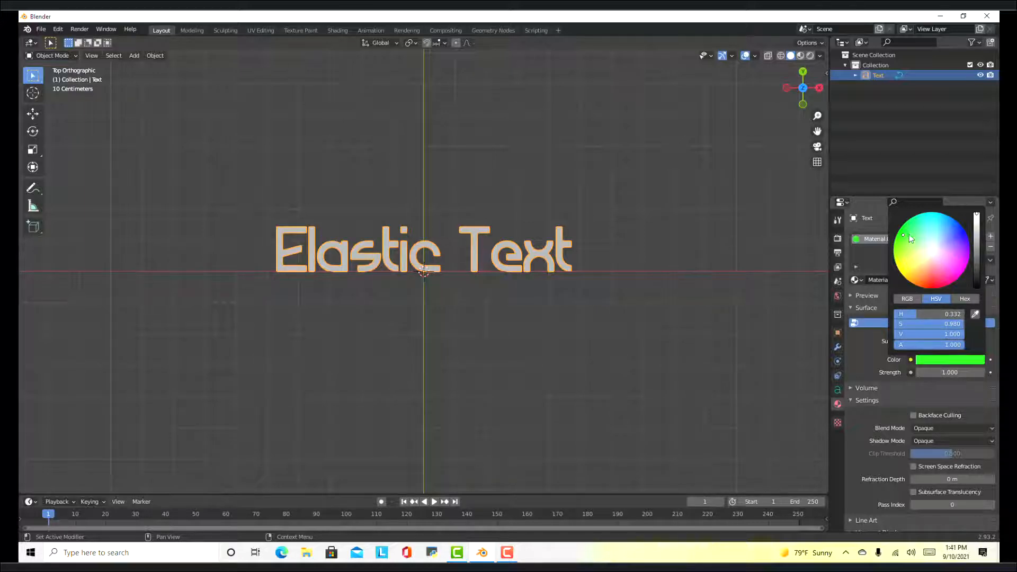
{"action": "left_click", "coordinate": [500, 190]}
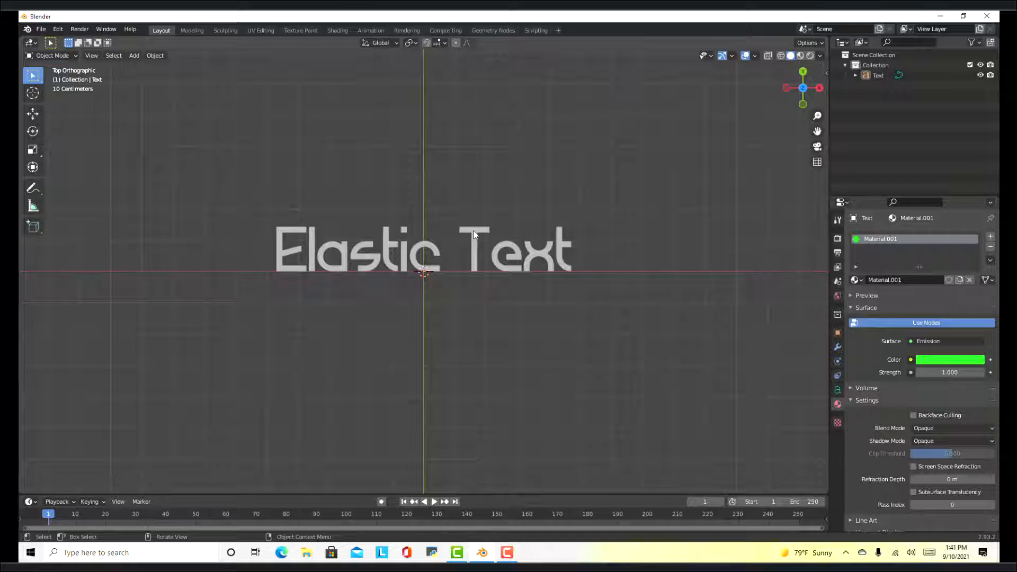
Select the "Elastic Text" object and convert it to a mesh.
{"action": "right_click", "coordinate": [475, 234]}
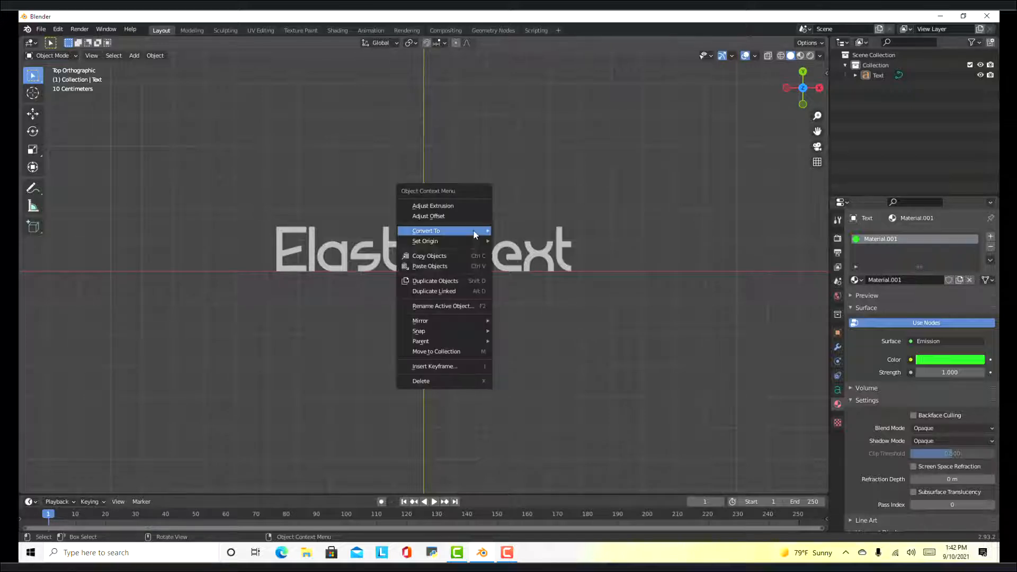
{"action": "mouse_move", "coordinate": [477, 231]}
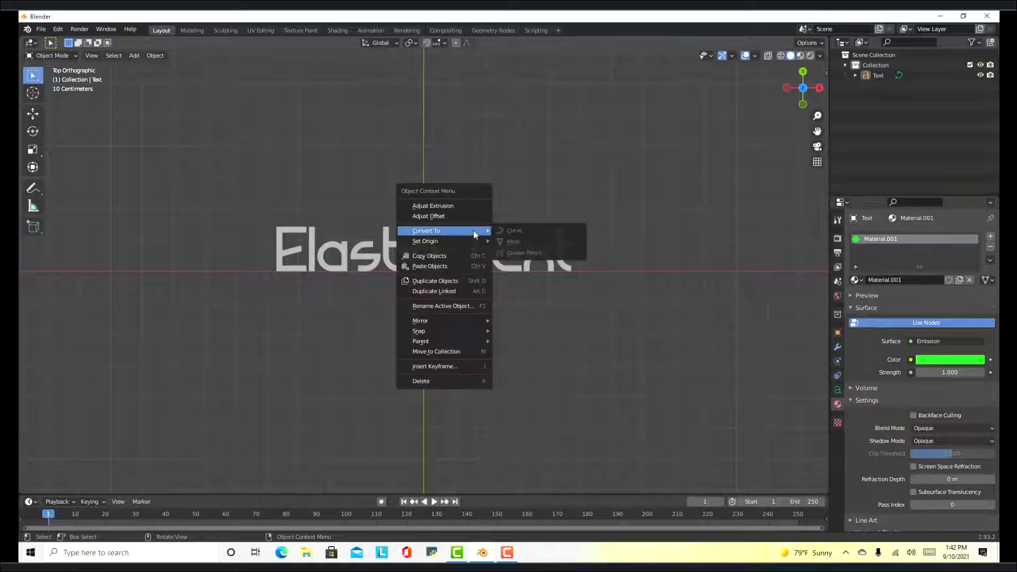
{"action": "left_click", "coordinate": [338, 244]}
{"action": "right_click", "coordinate": [403, 251]}
{"action": "mouse_move", "coordinate": [404, 248]}
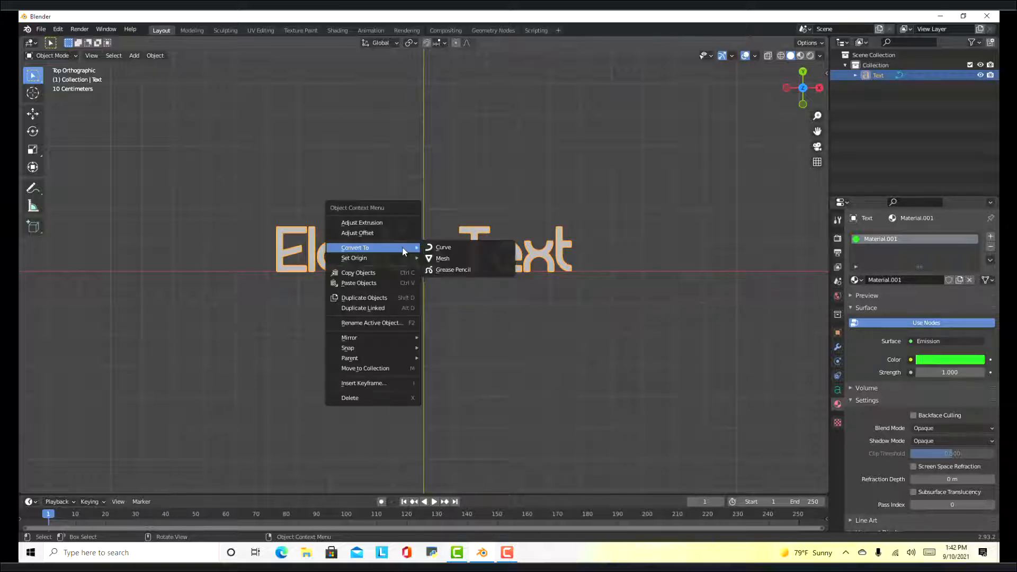
{"action": "left_click", "coordinate": [442, 257]}
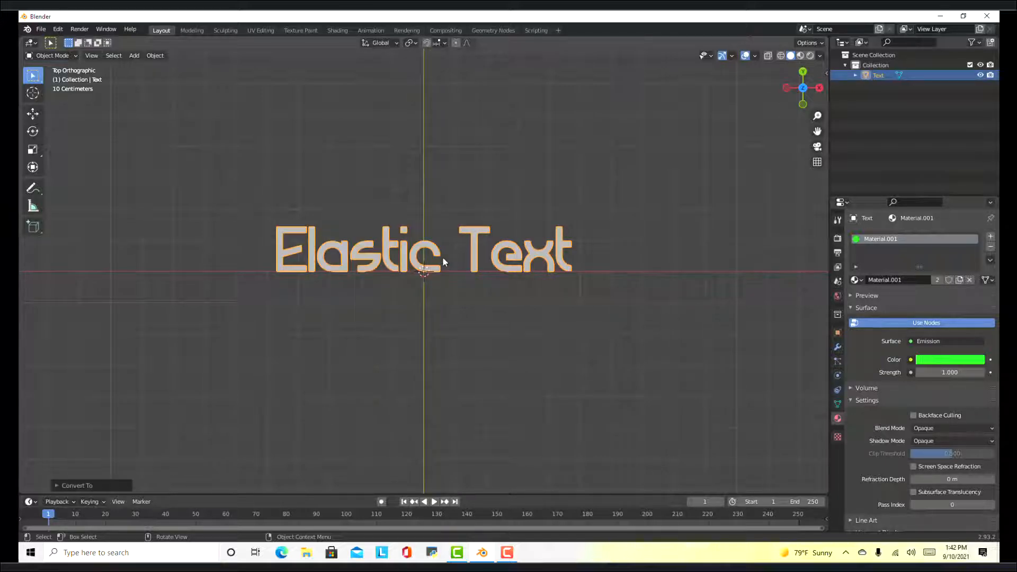
Enlarge the timeline area and insert a Scale keyframe for the text mesh at frame 30.
{"action": "key", "text": "Tab"}
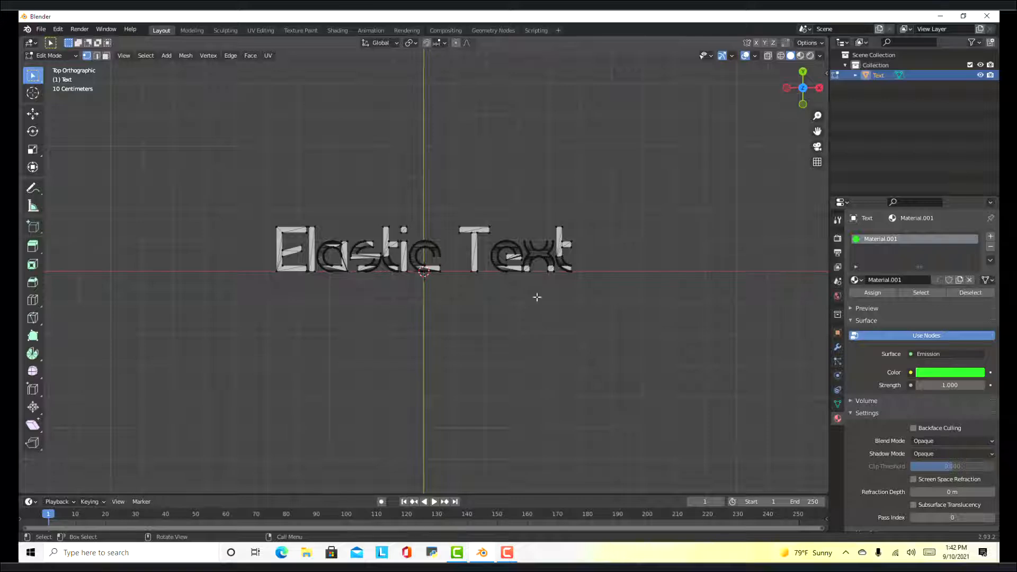
{"action": "key", "text": "Tab"}
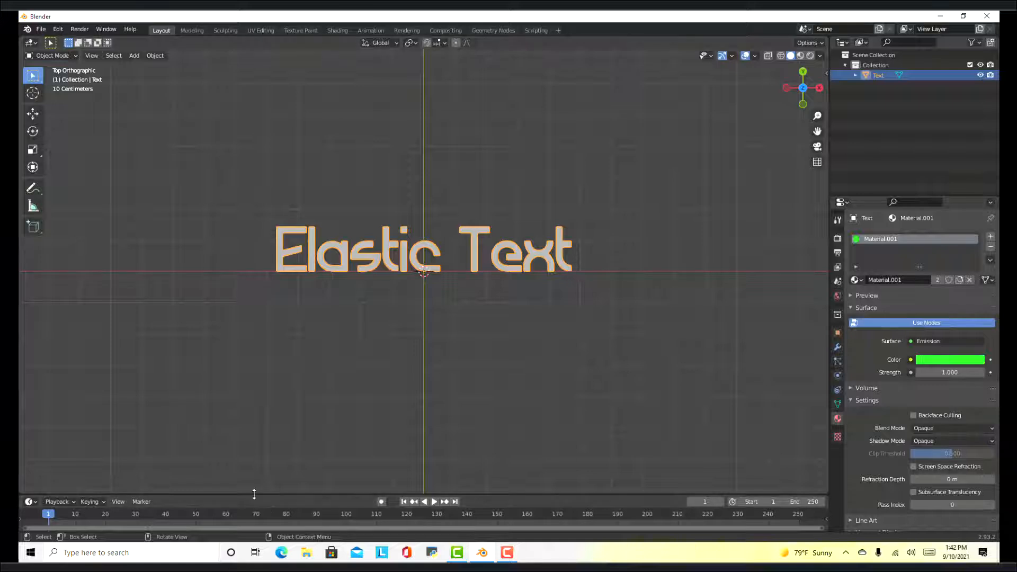
{"action": "left_click_drag", "start_coordinate": [253, 494], "coordinate": [254, 432]}
{"action": "left_click", "coordinate": [135, 455]}
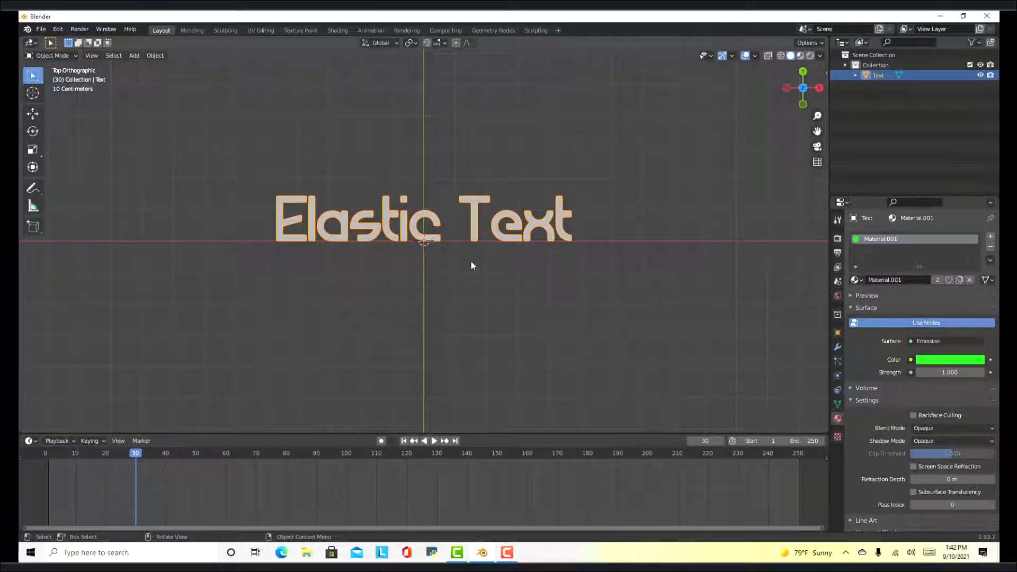
{"action": "key", "text": "i"}
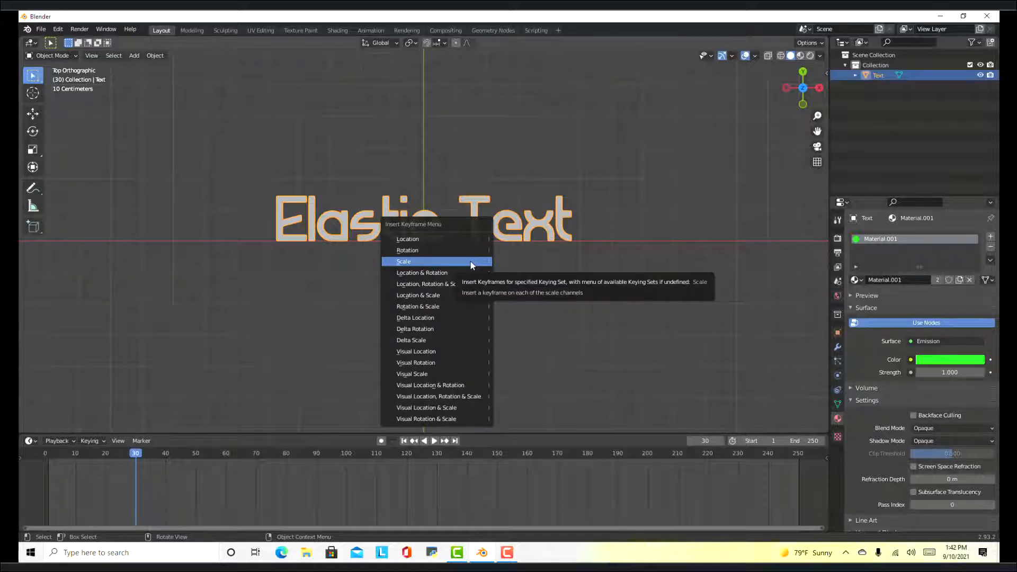
{"action": "left_click", "coordinate": [470, 261]}
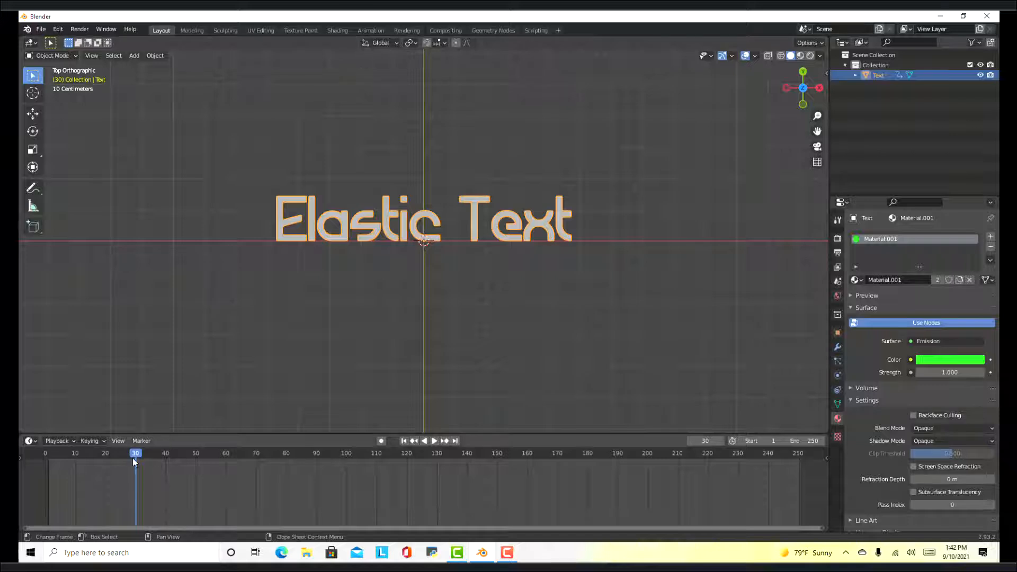
At frame 15, squash the text along the Y axis into a thin strip and insert a Scale keyframe.
{"action": "key", "text": "space"}
{"action": "left_click_drag", "start_coordinate": [131, 454], "coordinate": [91, 456]}
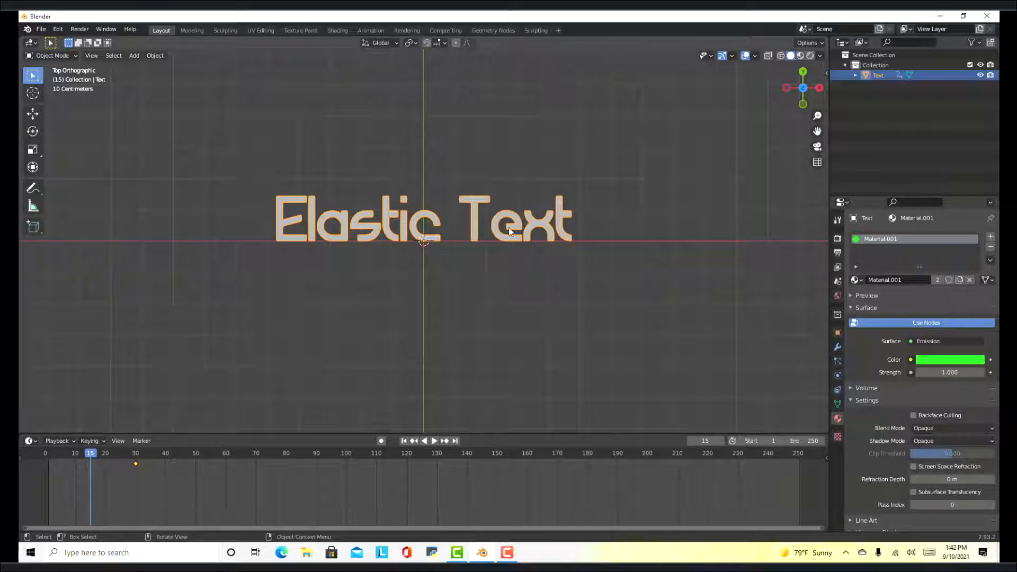
{"action": "key", "text": "s"}
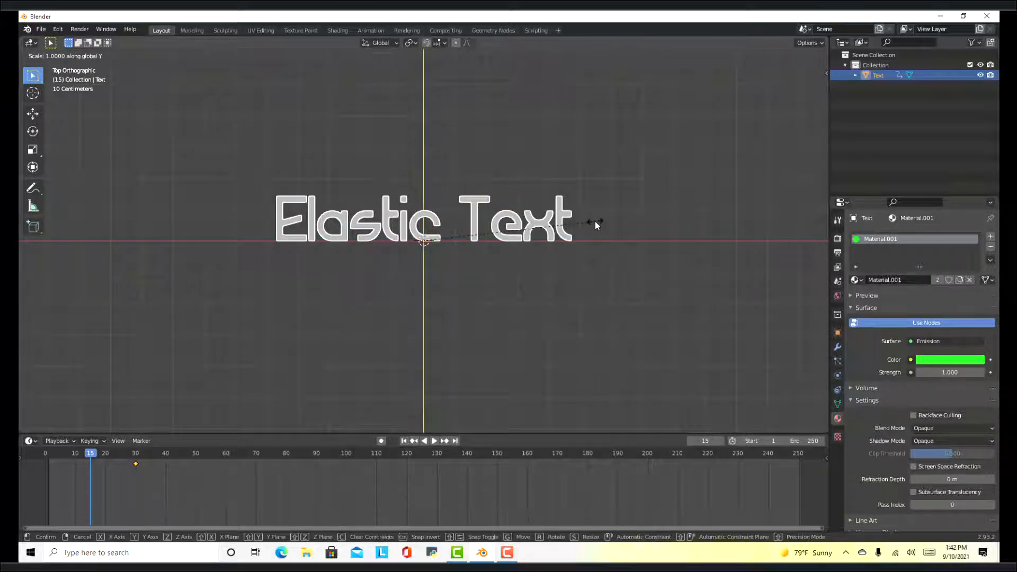
{"action": "key", "text": "y"}
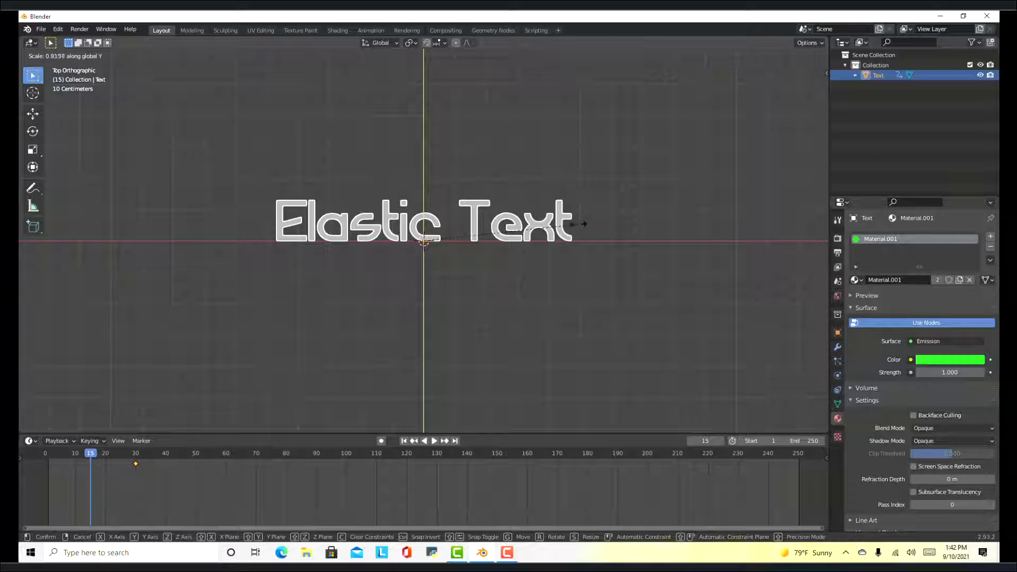
{"action": "left_click", "coordinate": [455, 235]}
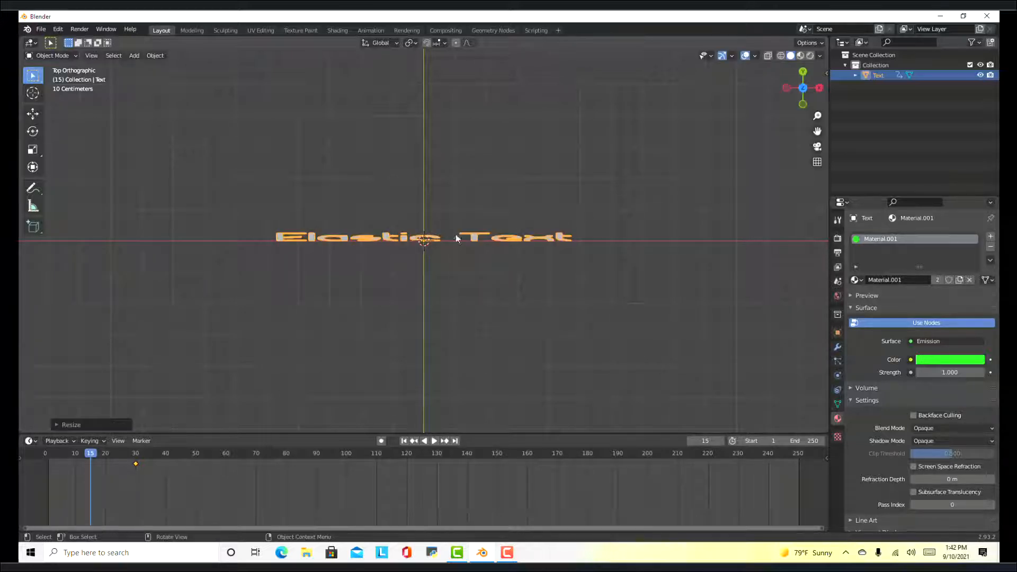
{"action": "key", "text": "i"}
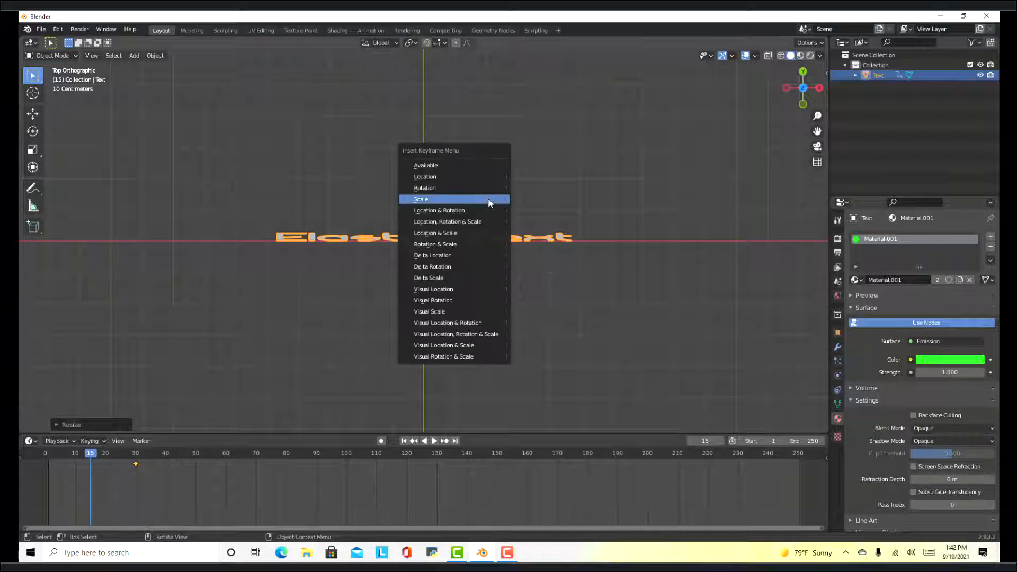
{"action": "left_click", "coordinate": [487, 202]}
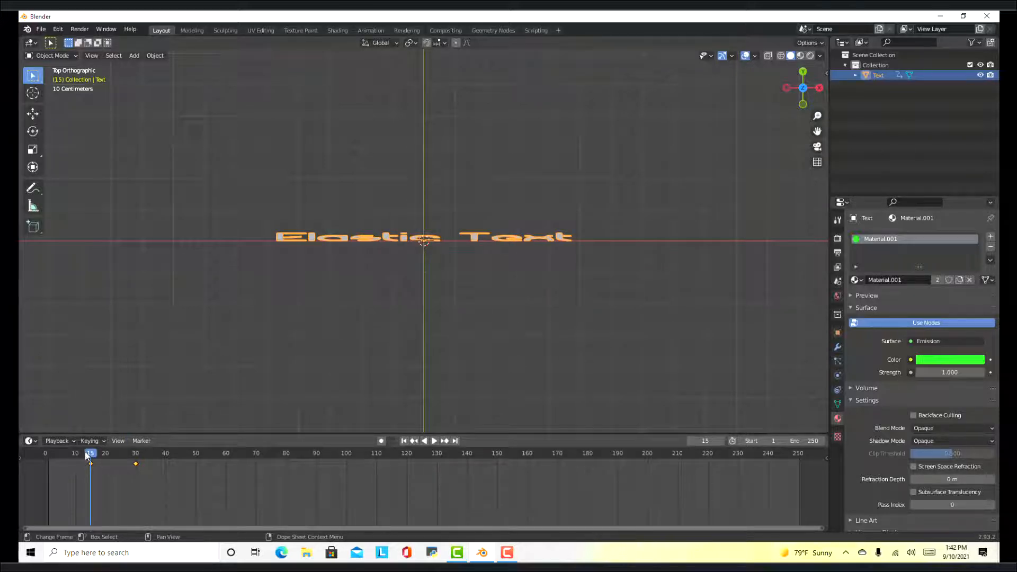
At frame 14, scale the text to 0 along the Y axis and insert a Scale keyframe.
{"action": "key", "text": "shift+ctrl+space"}
{"action": "left_click_drag", "start_coordinate": [86, 455], "coordinate": [88, 454]}
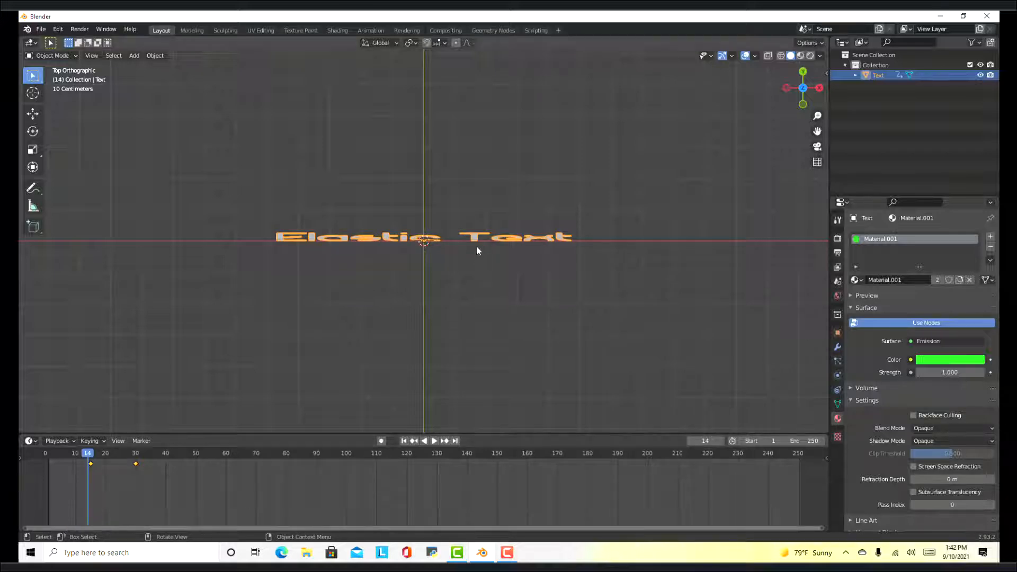
{"action": "key", "text": "s"}
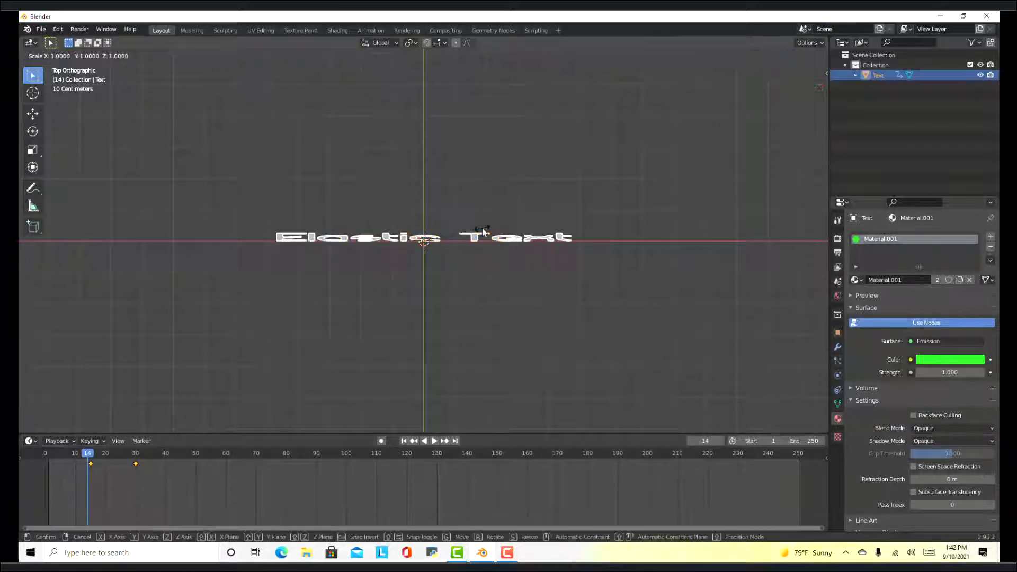
{"action": "type", "text": "y"}
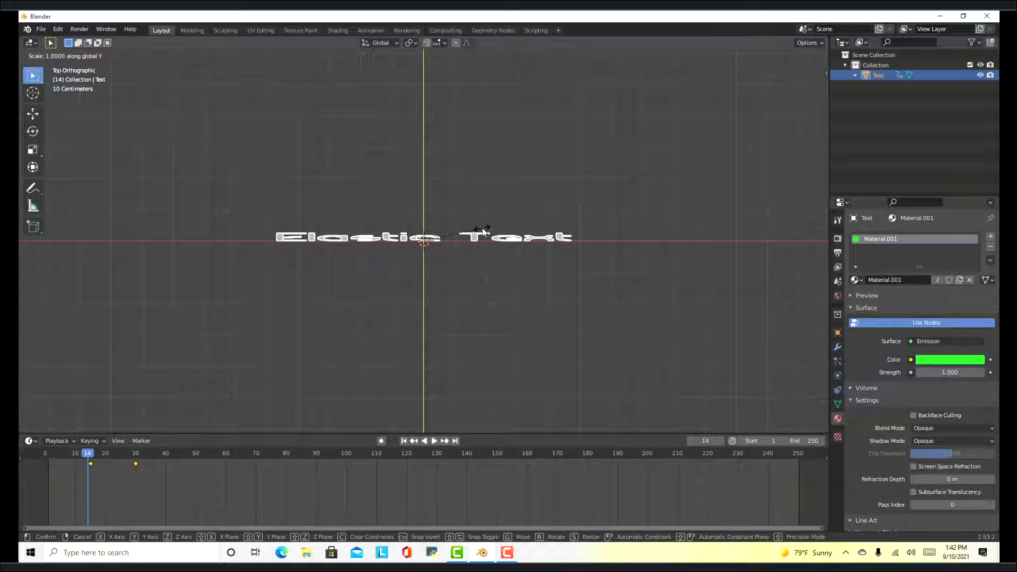
{"action": "type", "text": "0"}
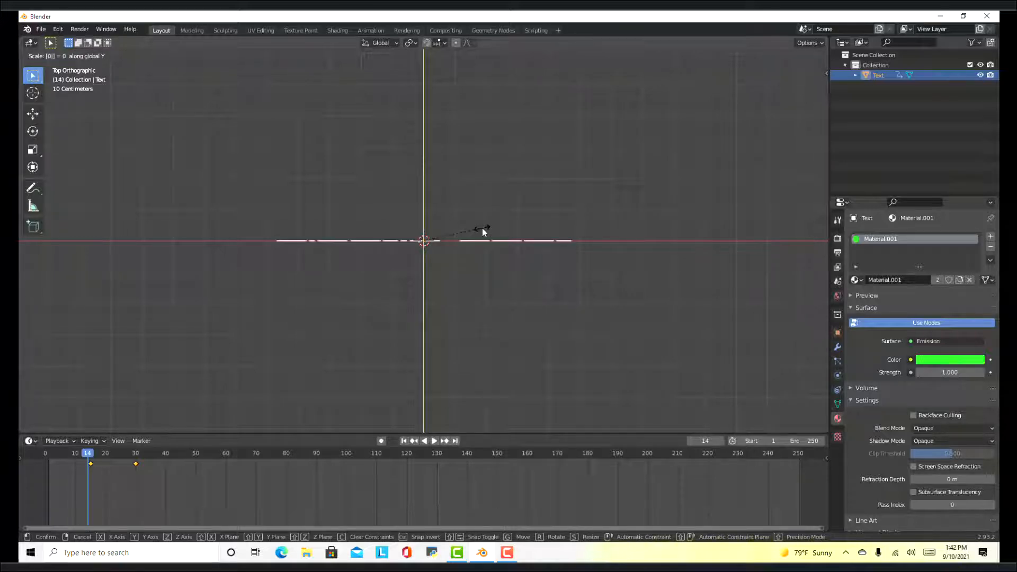
{"action": "key", "text": "Return"}
{"action": "key", "text": "i"}
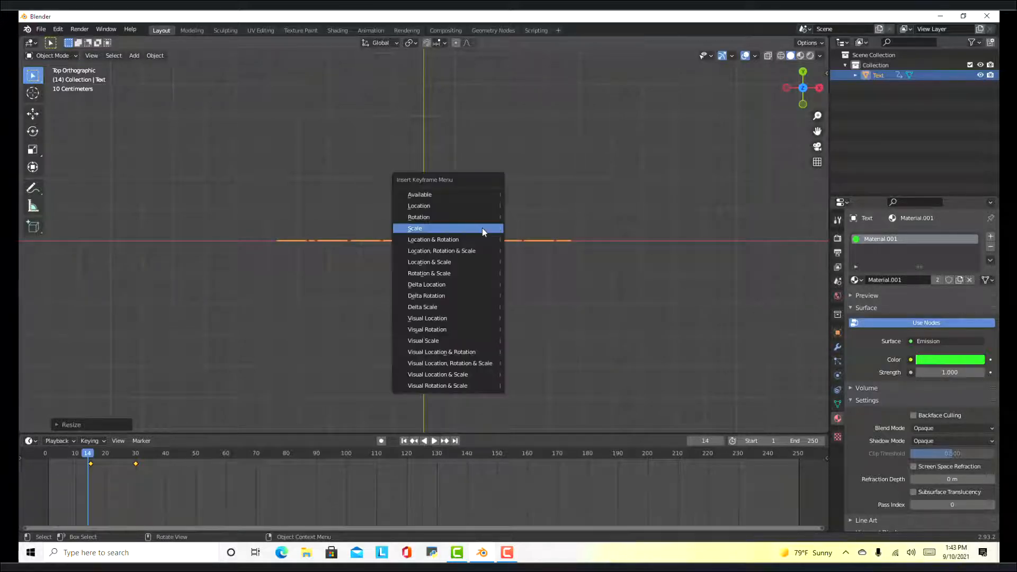
{"action": "left_click", "coordinate": [482, 228]}
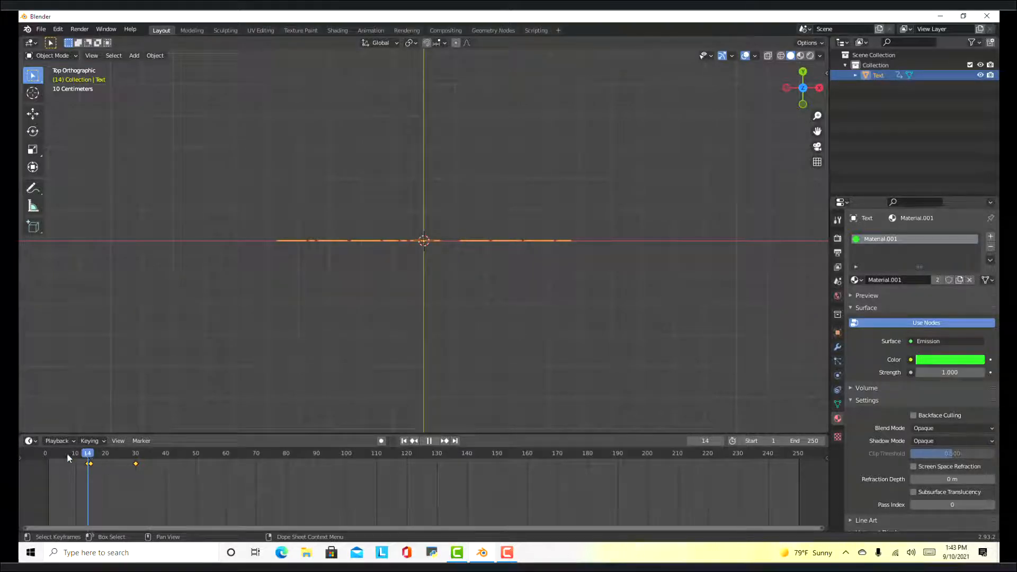
Play the animation from the start to preview the text's growth, and return to frame 3.
{"action": "left_click_drag", "start_coordinate": [67, 453], "coordinate": [50, 455]}
{"action": "key", "text": "space"}
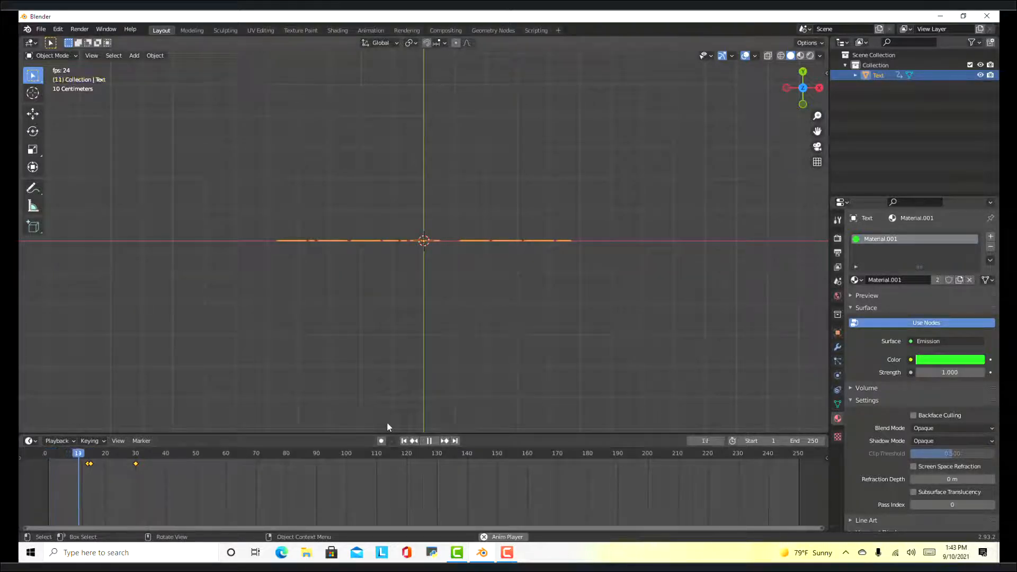
{"action": "left_click", "coordinate": [431, 442]}
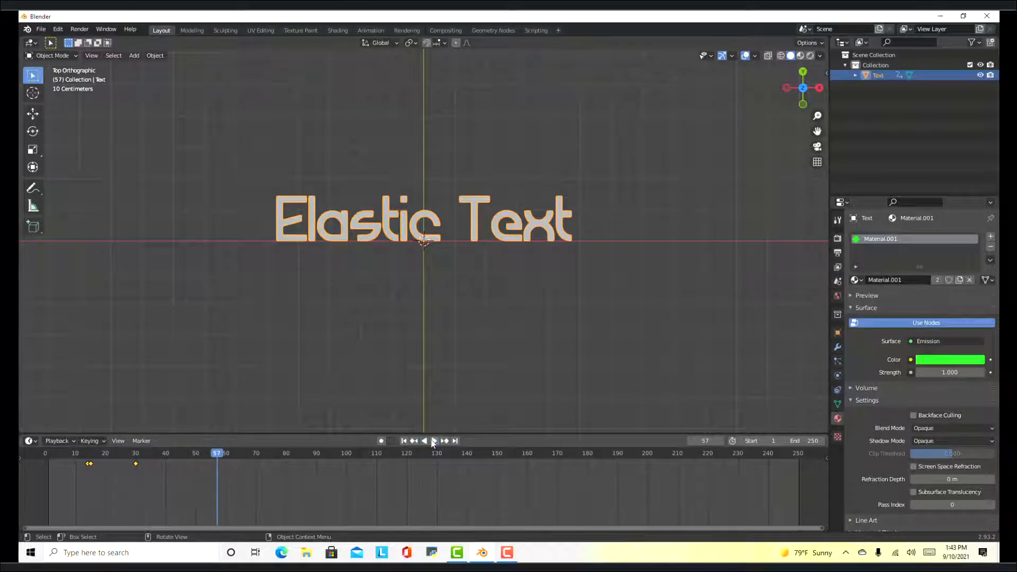
{"action": "left_click_drag", "start_coordinate": [141, 460], "coordinate": [50, 465]}
{"action": "key", "text": "space"}
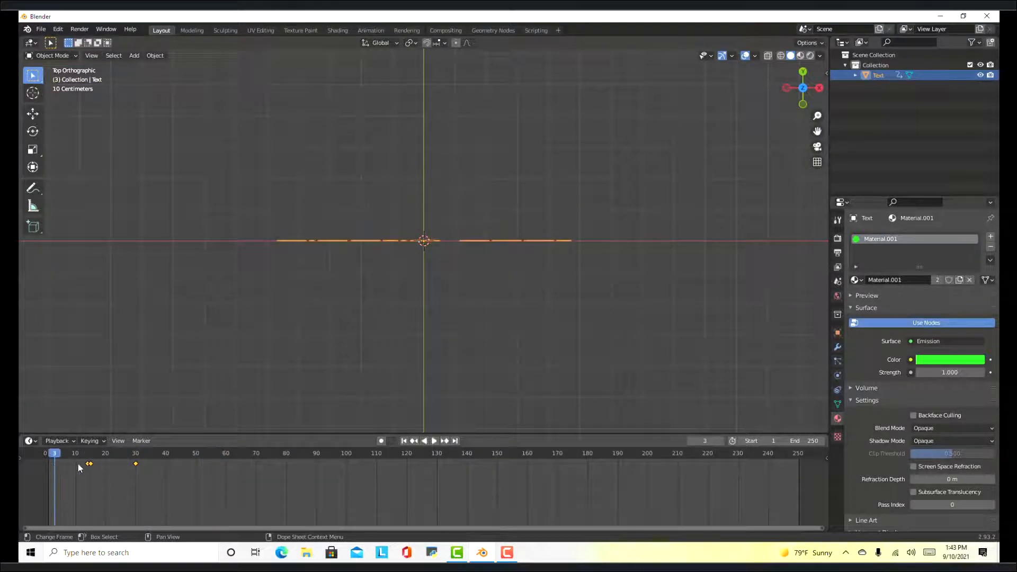
Set the text's keyframes to Elastic interpolation and play the animation from frame 5.
{"action": "right_click", "coordinate": [136, 463]}
{"action": "mouse_move", "coordinate": [137, 461]}
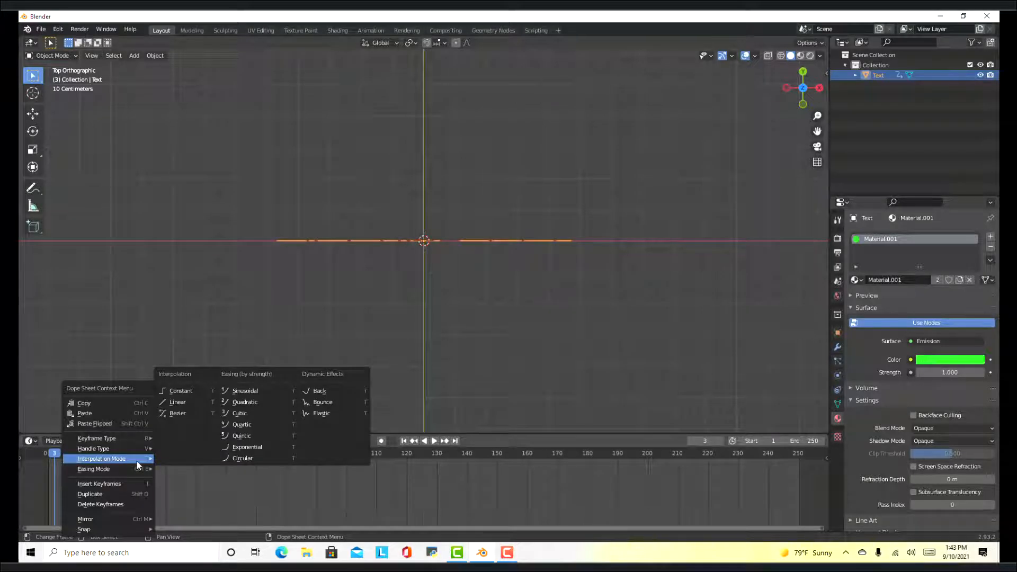
{"action": "left_click", "coordinate": [322, 414]}
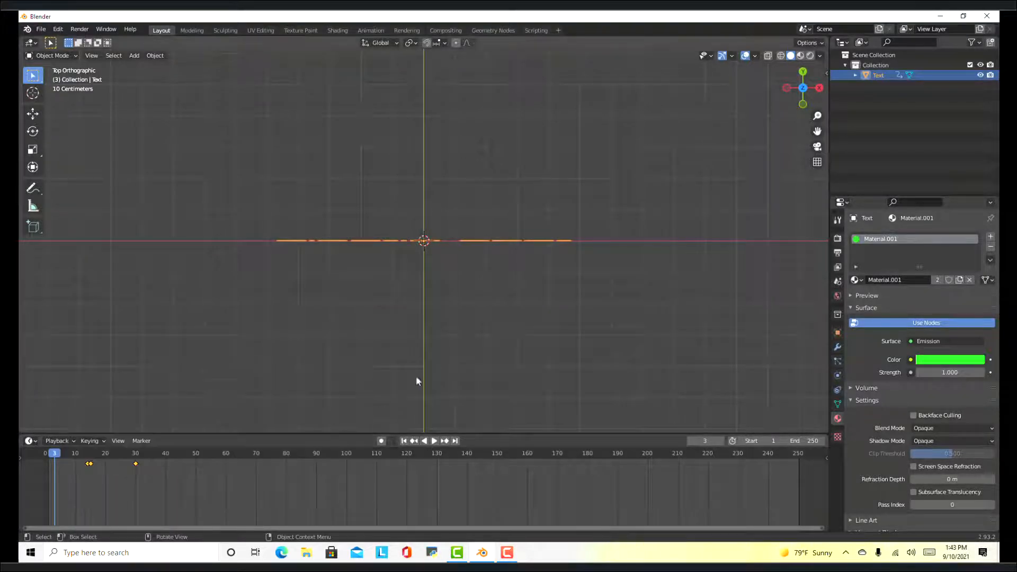
{"action": "key", "text": "space"}
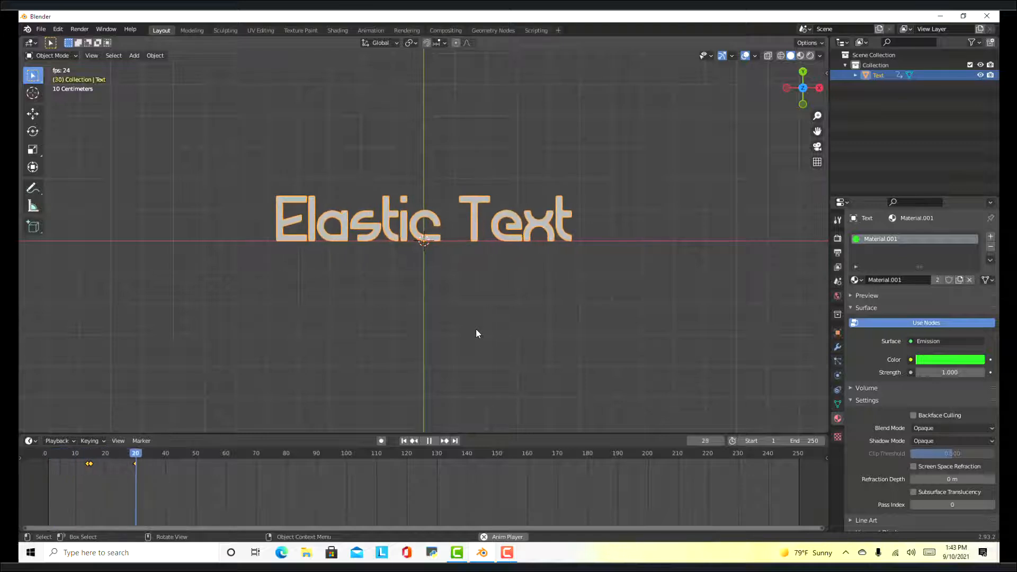
{"action": "left_click_drag", "start_coordinate": [167, 457], "coordinate": [60, 459]}
{"action": "key", "text": "space"}
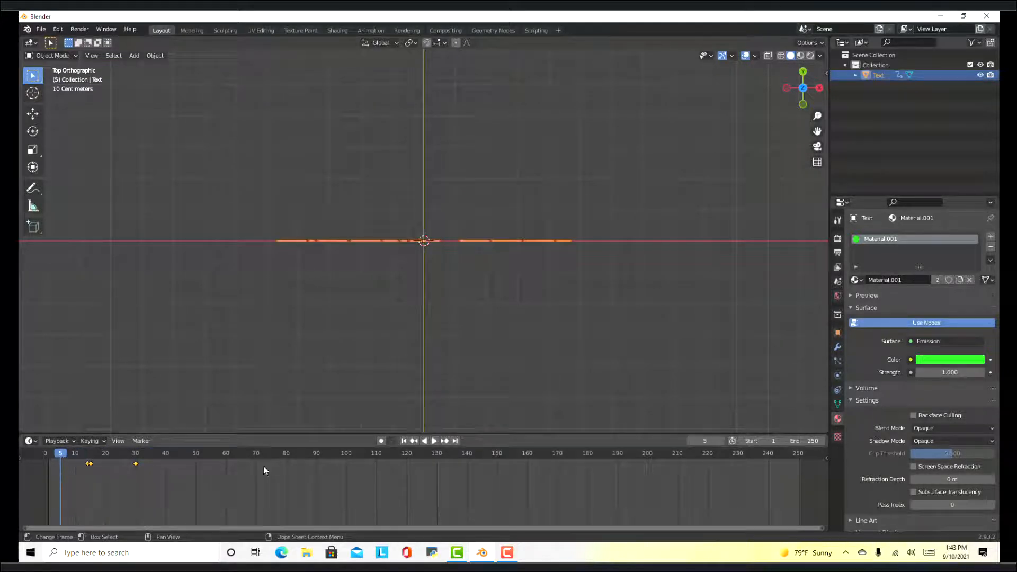
{"action": "key", "text": "space"}
Try Bounce interpolation on the text's keyframes and play the animation to compare the effect.
{"action": "right_click", "coordinate": [207, 478]}
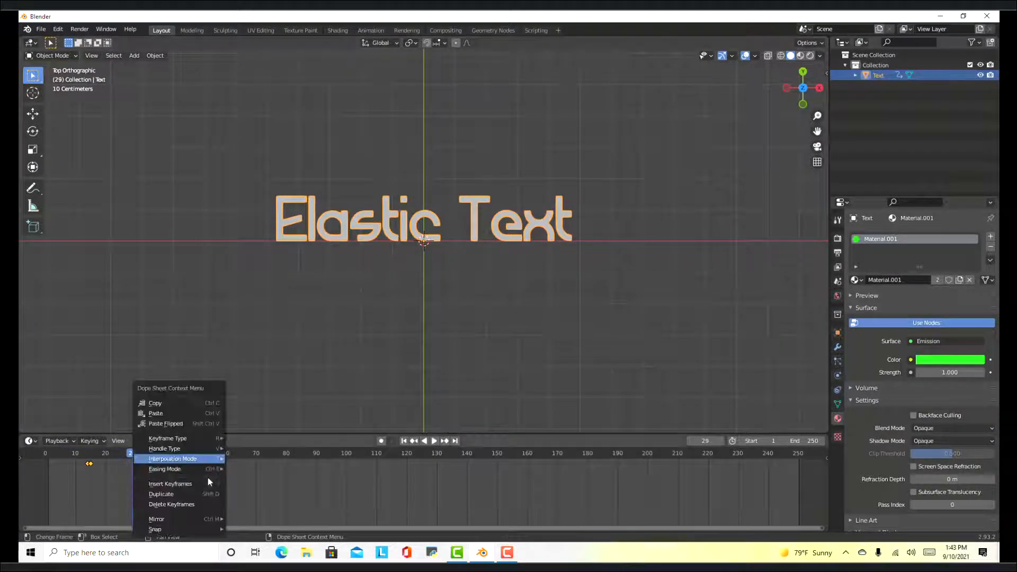
{"action": "left_click", "coordinate": [395, 405]}
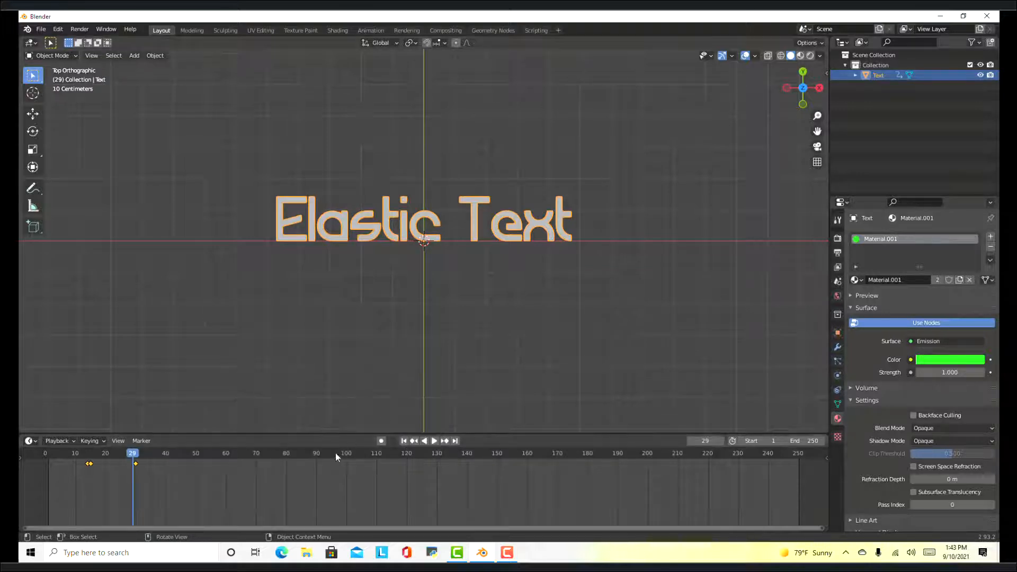
{"action": "left_click_drag", "start_coordinate": [152, 456], "coordinate": [59, 459]}
{"action": "key", "text": "space"}
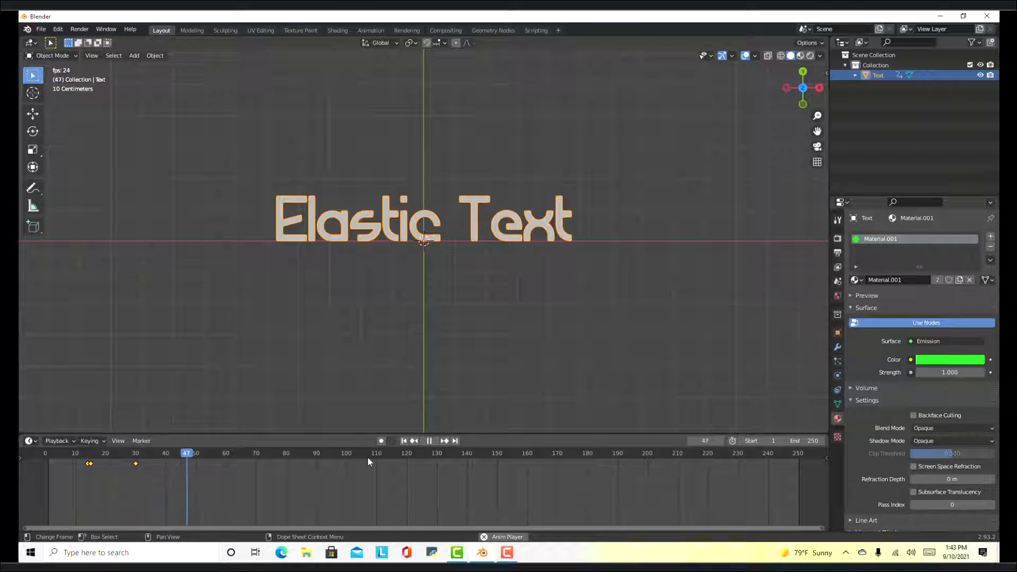
{"action": "key", "text": "space"}
{"action": "left_click_drag", "start_coordinate": [186, 454], "coordinate": [70, 457]}
Switch the keyframes back to Elastic interpolation and scrub the animation to frame 54.
{"action": "right_click", "coordinate": [177, 467]}
{"action": "mouse_move", "coordinate": [172, 472]}
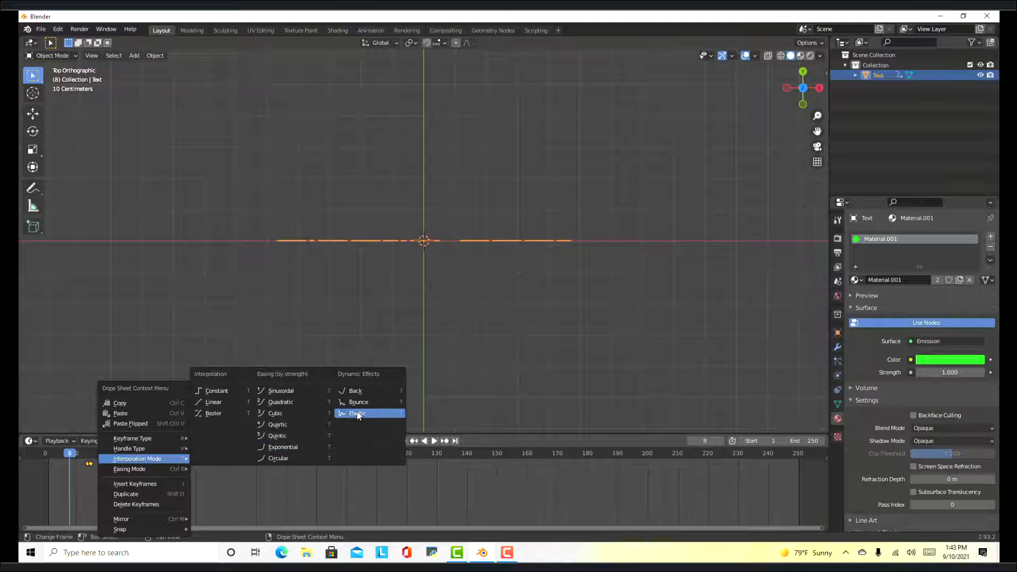
{"action": "left_click", "coordinate": [354, 413]}
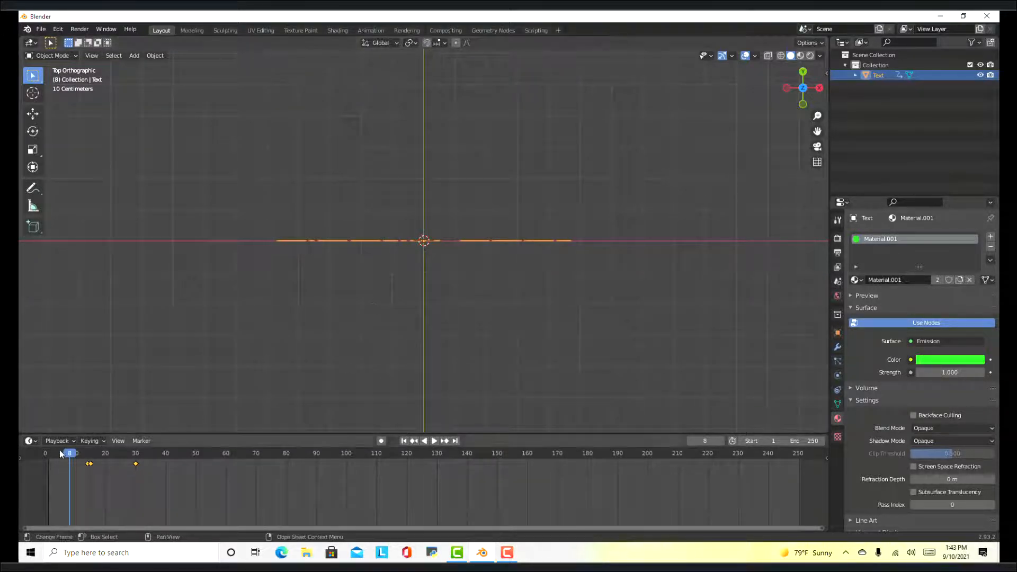
{"action": "left_click_drag", "start_coordinate": [67, 457], "coordinate": [209, 457]}
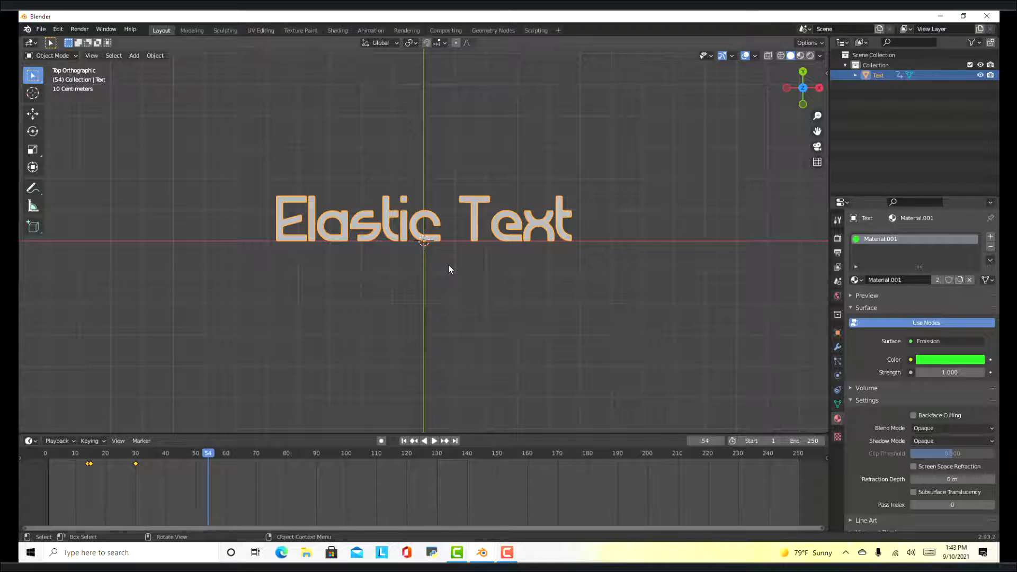
Separate the whole text mesh by loose parts and check that the letters E, l and a select individually.
{"action": "key", "text": "Tab"}
{"action": "key", "text": "a"}
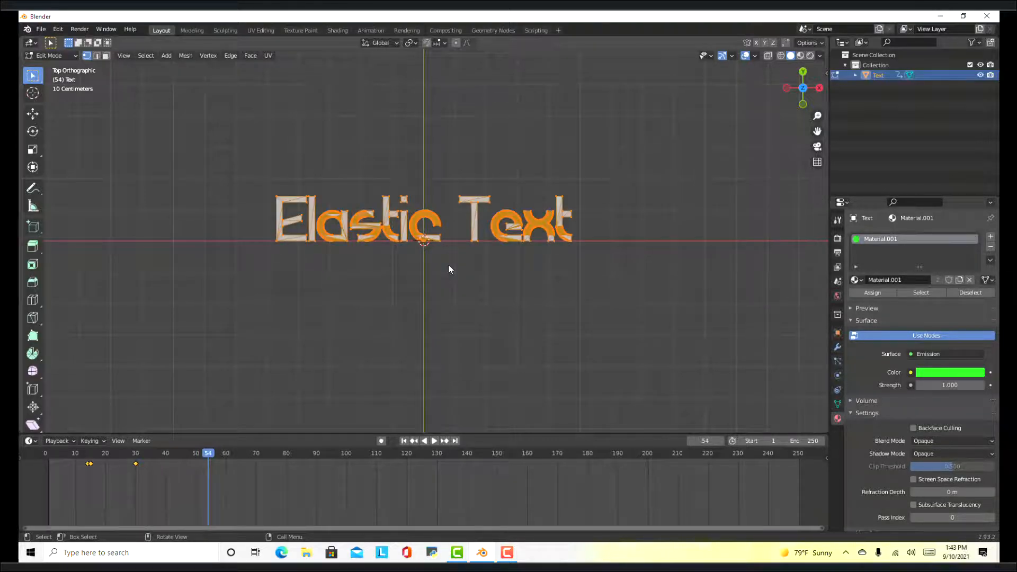
{"action": "key", "text": "p"}
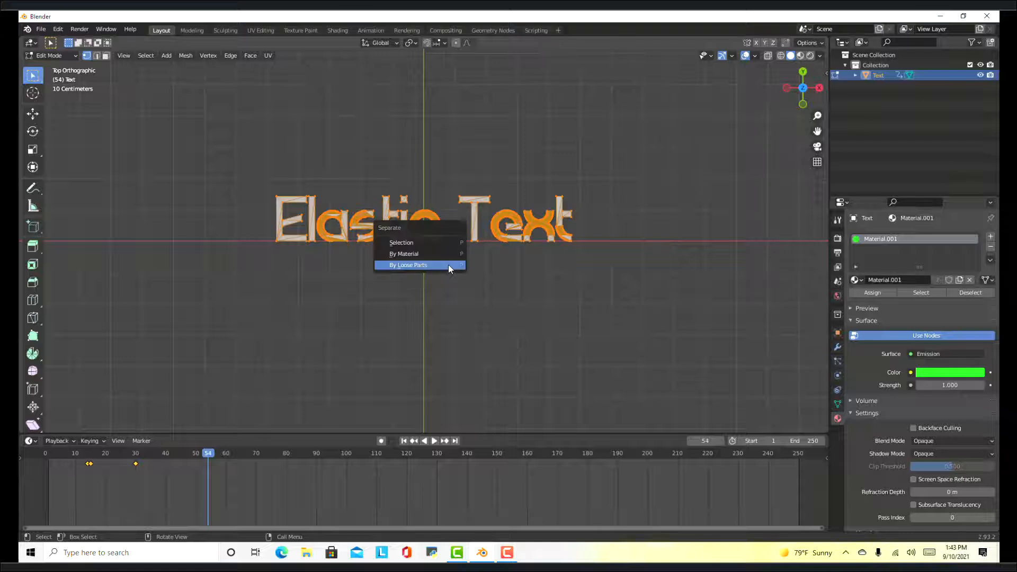
{"action": "left_click", "coordinate": [448, 266]}
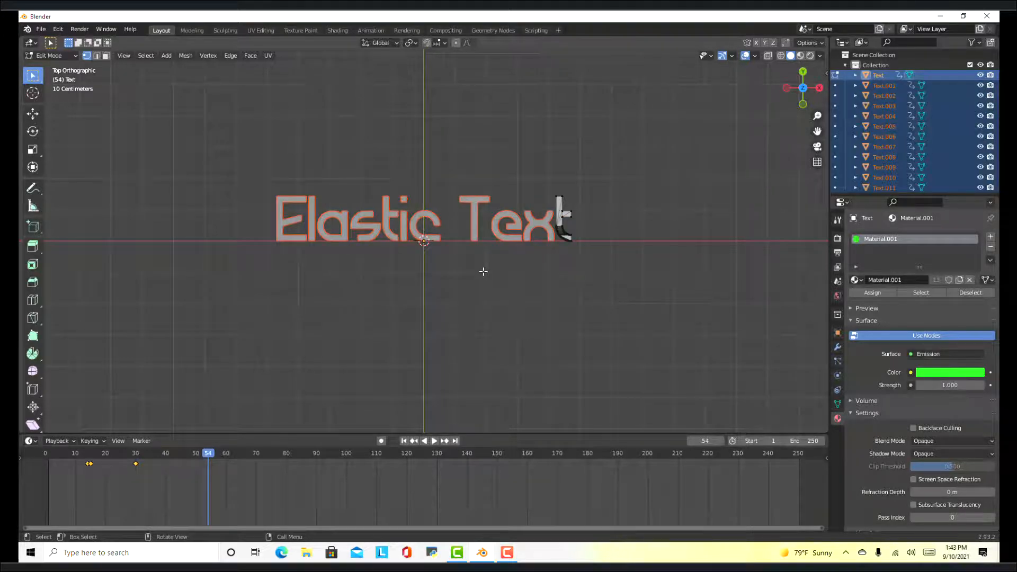
{"action": "key", "text": "Tab"}
{"action": "left_click", "coordinate": [297, 238]}
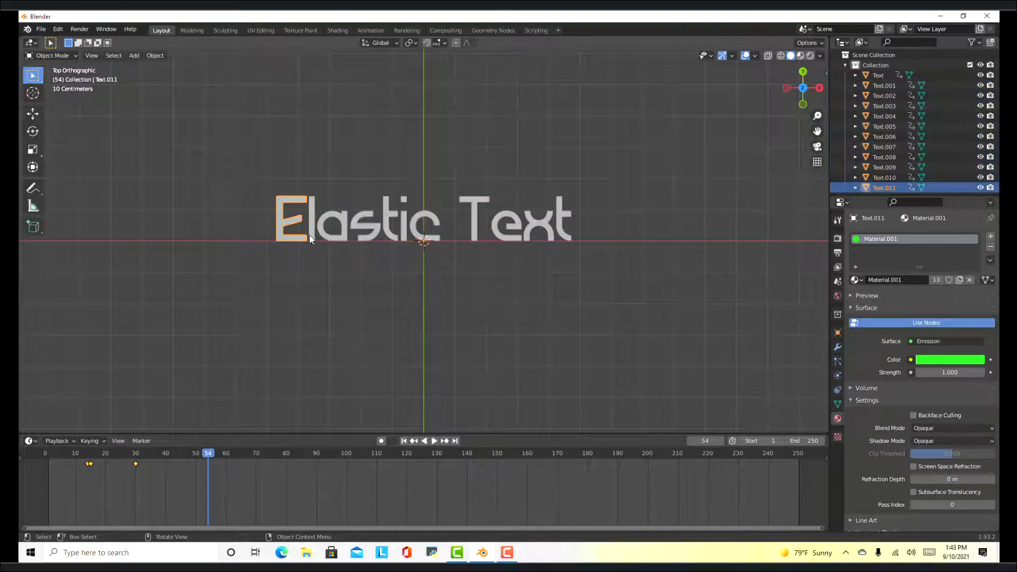
{"action": "left_click", "coordinate": [310, 235]}
{"action": "left_click", "coordinate": [335, 237]}
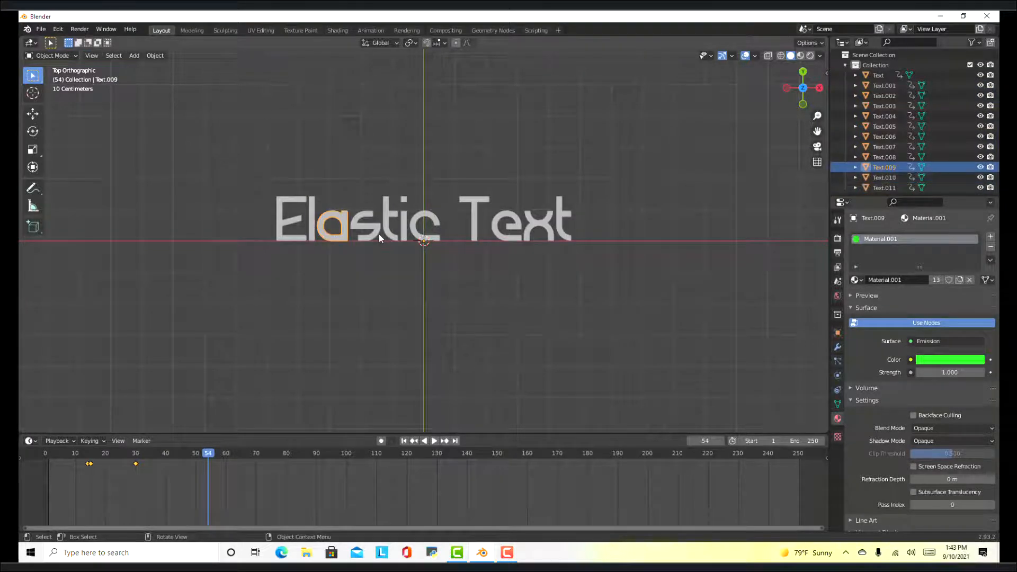
Check that the letters s, t, i and c of "Elastic" can each be selected individually.
{"action": "left_click", "coordinate": [374, 234]}
{"action": "left_click", "coordinate": [389, 222]}
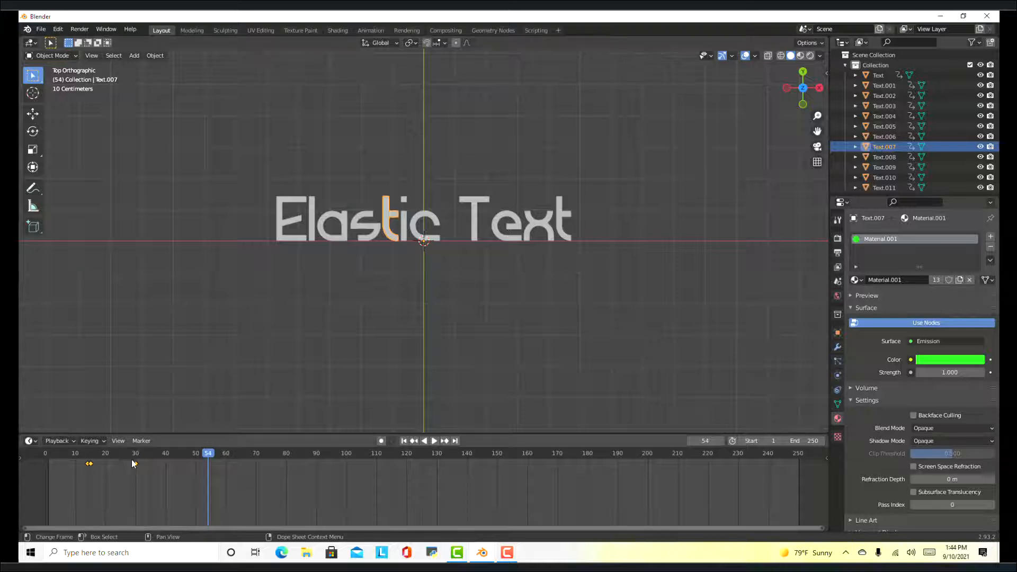
{"action": "left_click", "coordinate": [407, 235]}
{"action": "left_click", "coordinate": [414, 233]}
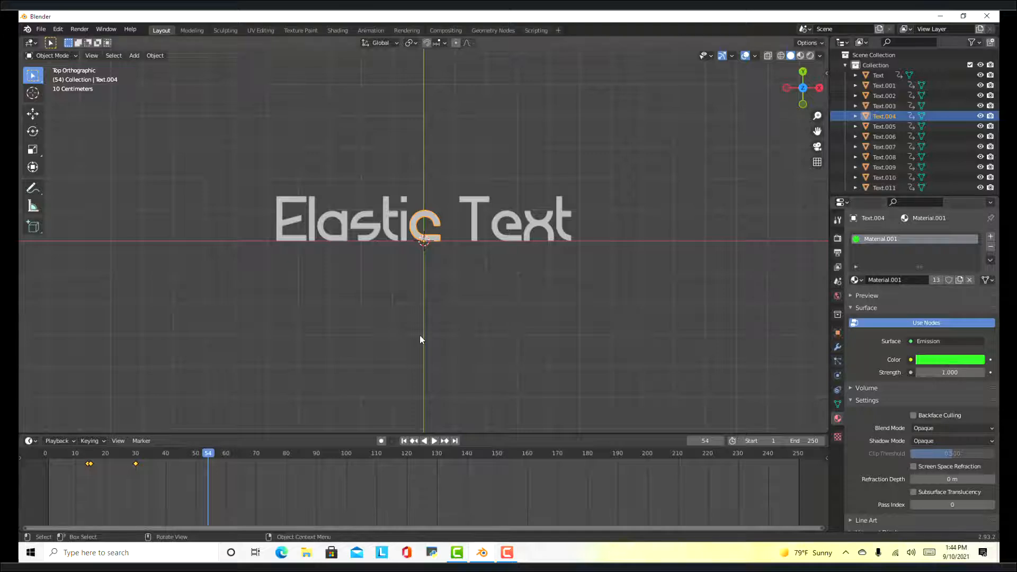
Shift all keyframes of the letter l forward by 5 frames in the timeline.
{"action": "left_click", "coordinate": [311, 233]}
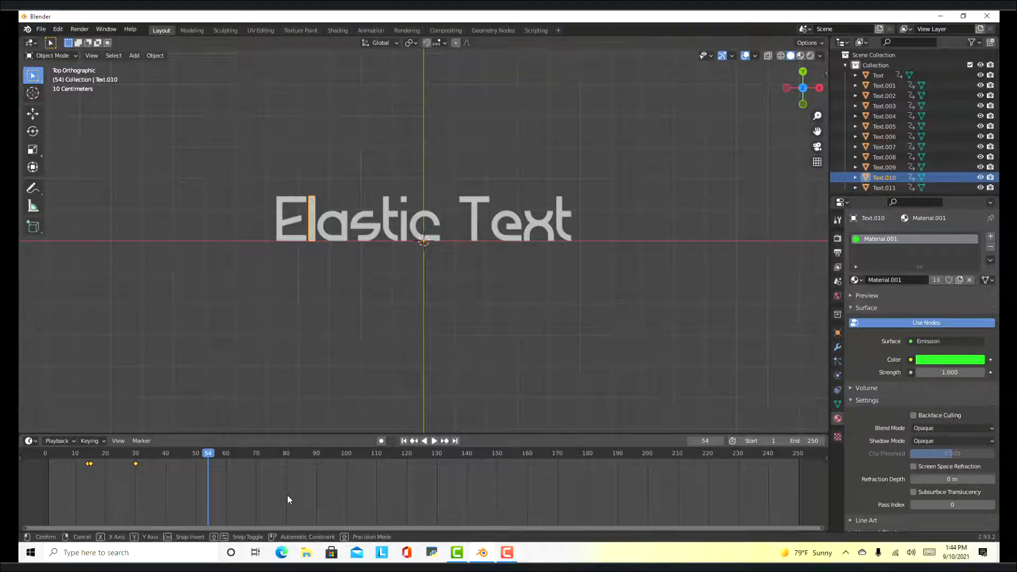
{"action": "key", "text": "g"}
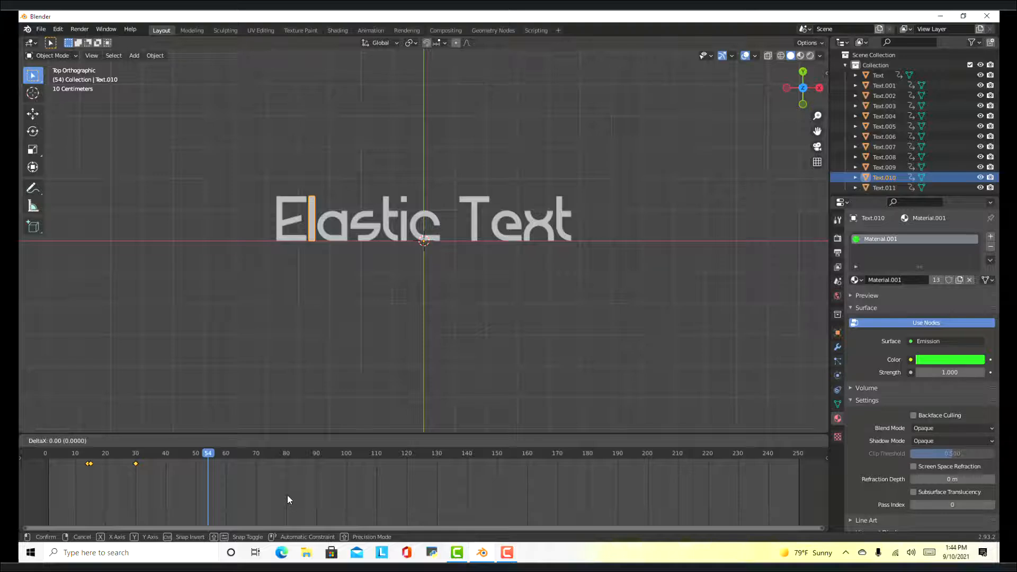
{"action": "key", "text": "x"}
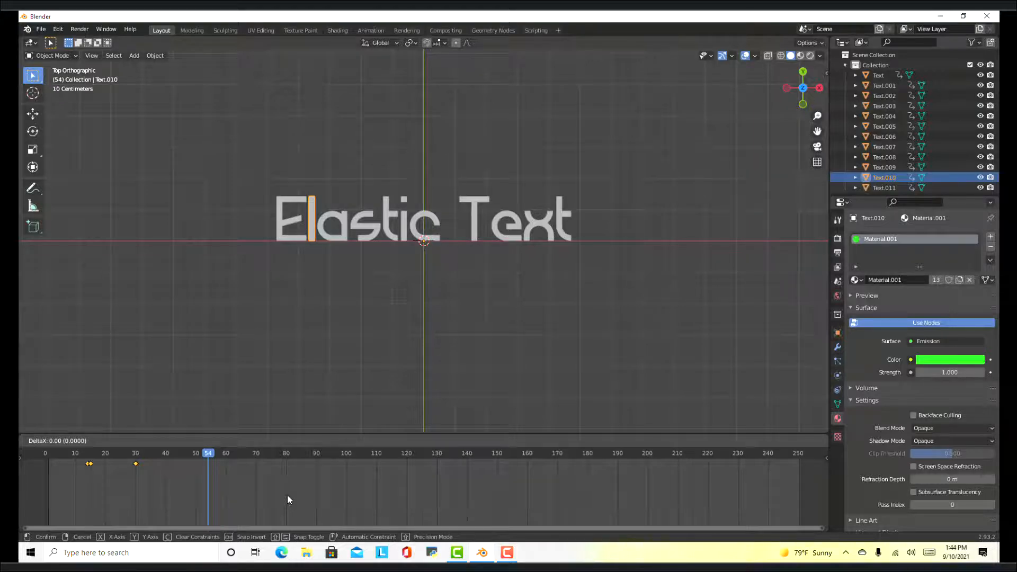
{"action": "type", "text": "5"}
{"action": "key", "text": "Return"}
Shift the keyframes of the letter a in "Elastic" forward by 10 frames.
{"action": "left_click", "coordinate": [345, 232]}
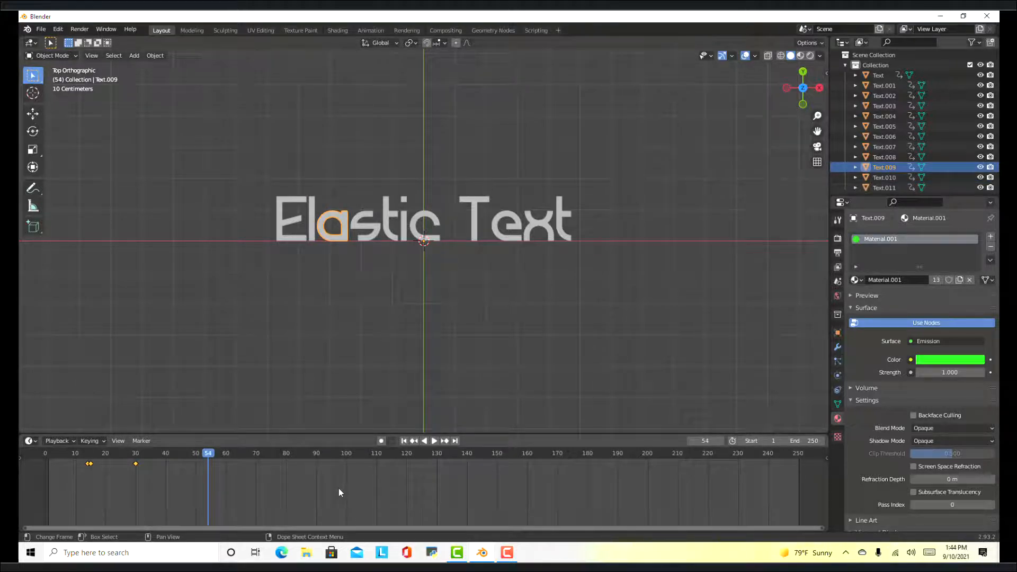
{"action": "type", "text": "g"}
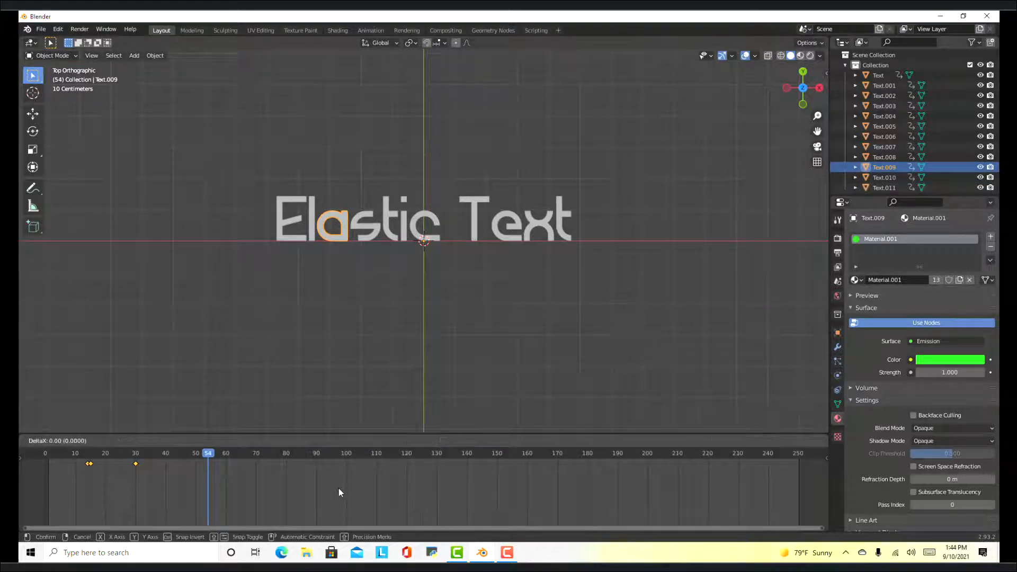
{"action": "type", "text": "10"}
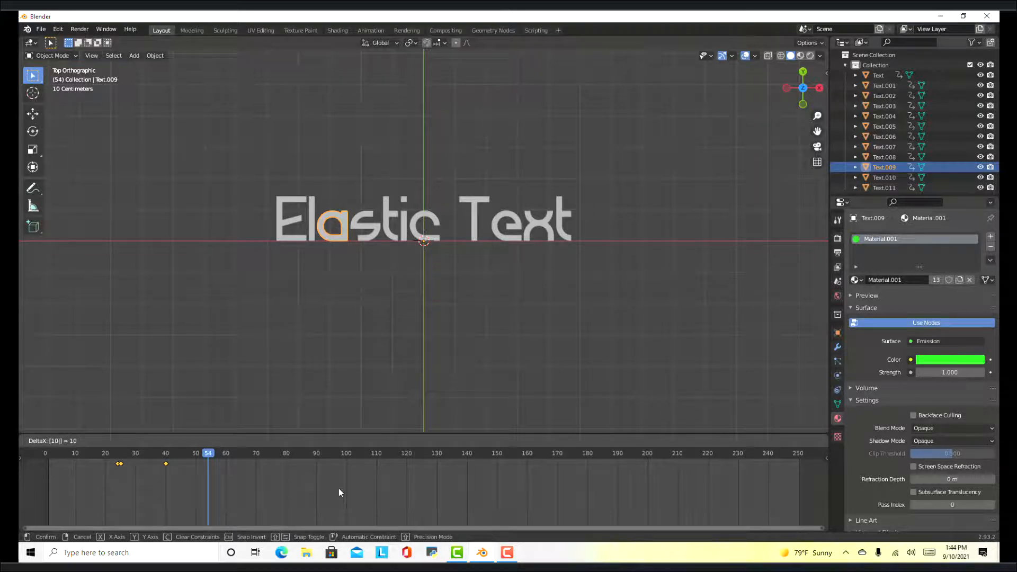
{"action": "key", "text": "Return"}
Shift the keyframes of the letter s in "Elastic" forward by 15 frames.
{"action": "left_click", "coordinate": [376, 225]}
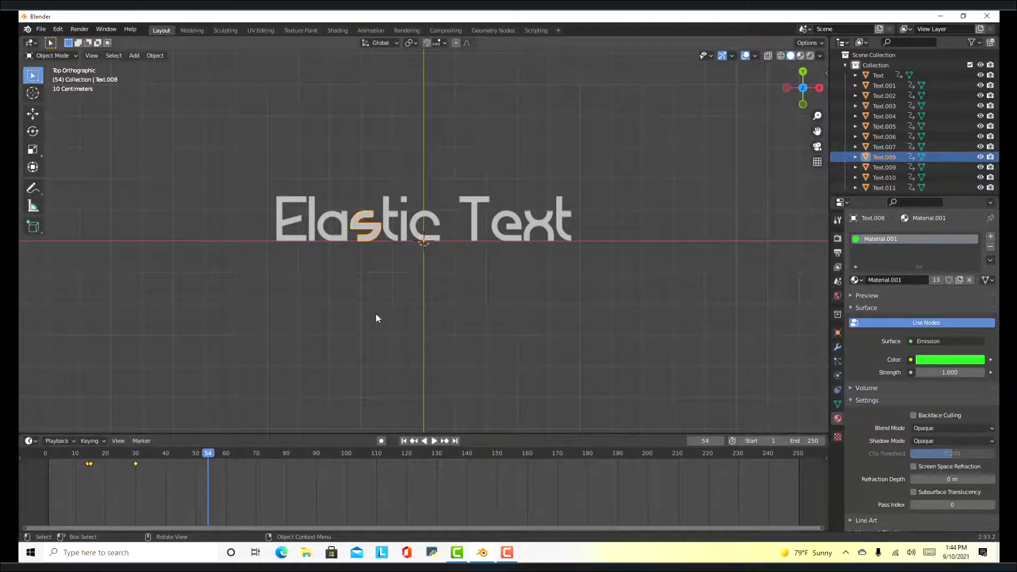
{"action": "key", "text": "g"}
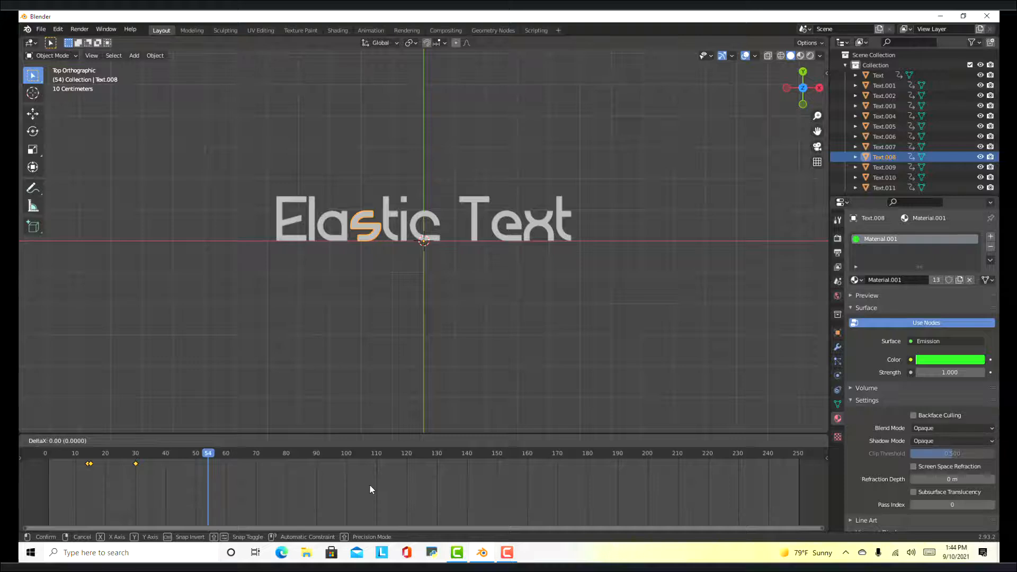
{"action": "type", "text": "15"}
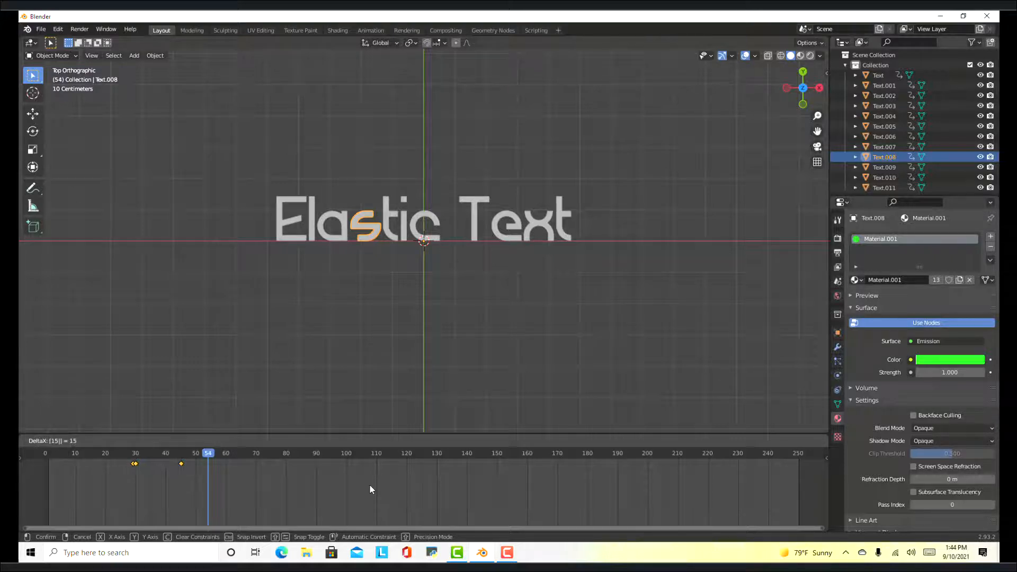
{"action": "key", "text": "Return"}
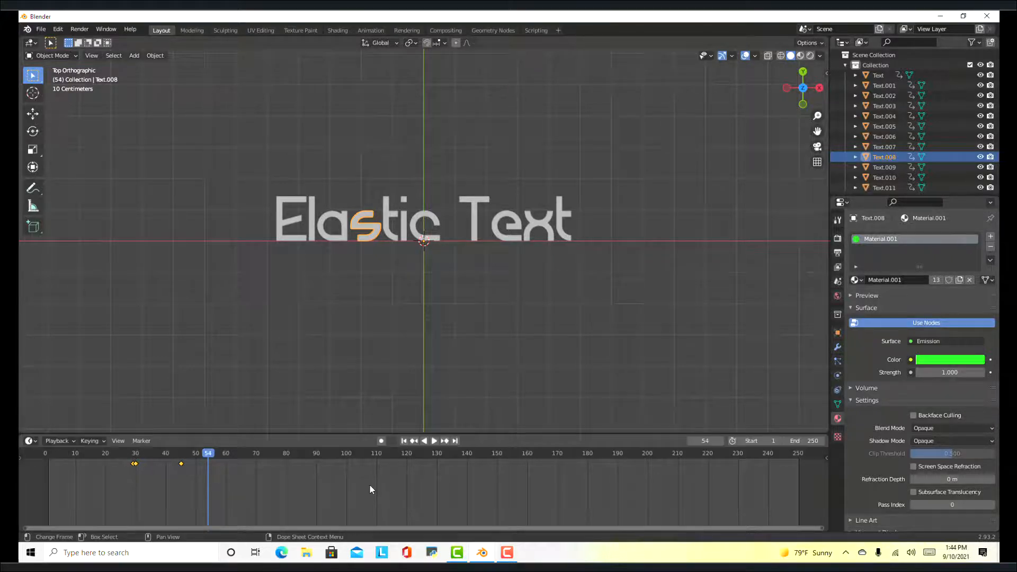
Shift the keyframes of the letter t in "Elastic" forward by 20 frames.
{"action": "left_click", "coordinate": [391, 218]}
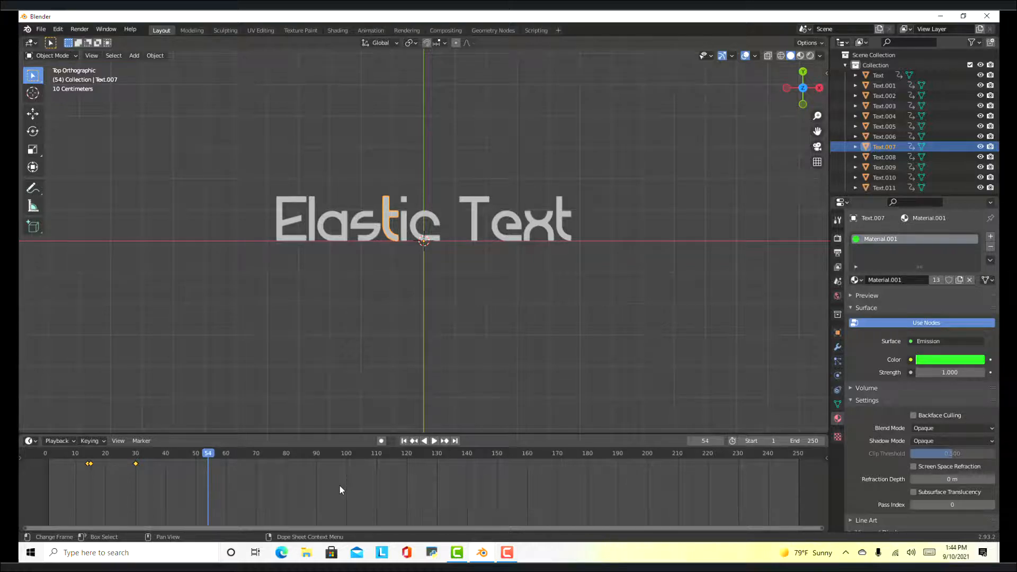
{"action": "type", "text": "g"}
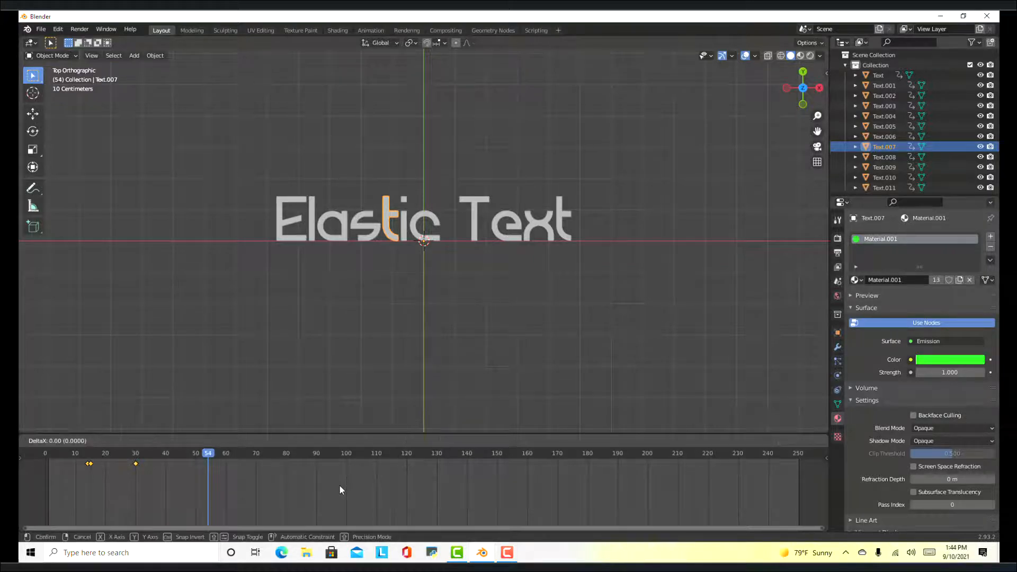
{"action": "type", "text": "20"}
{"action": "key", "text": "Return"}
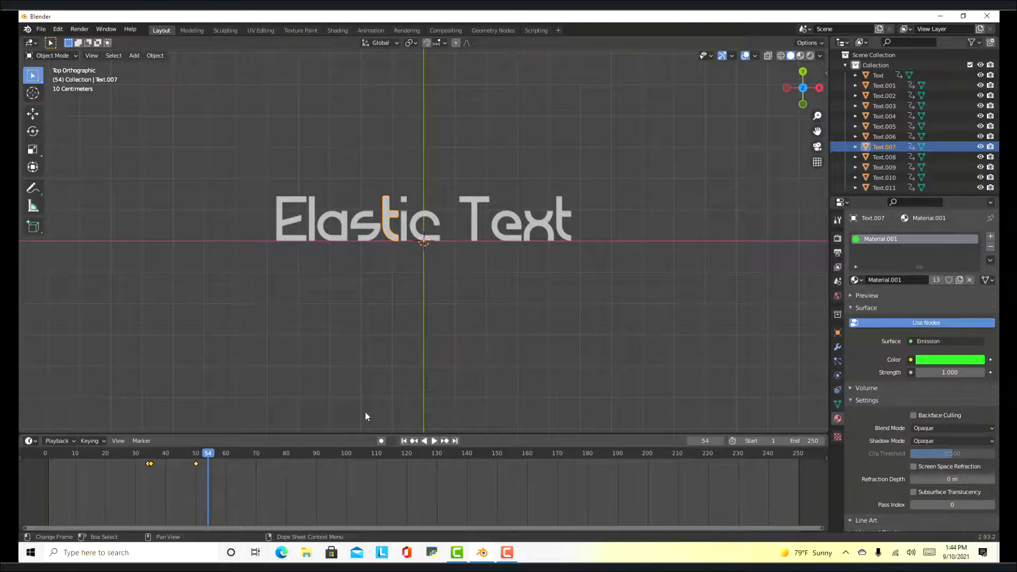
Shift the keyframes of both the stem and the dot of the letter i forward by 25 frames.
{"action": "left_click", "coordinate": [377, 232]}
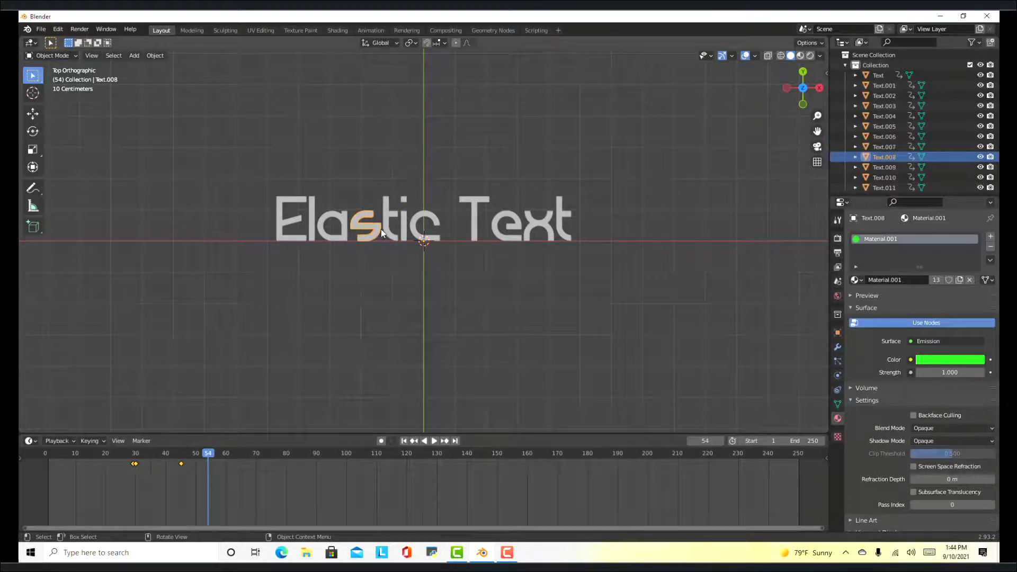
{"action": "left_click", "coordinate": [386, 226]}
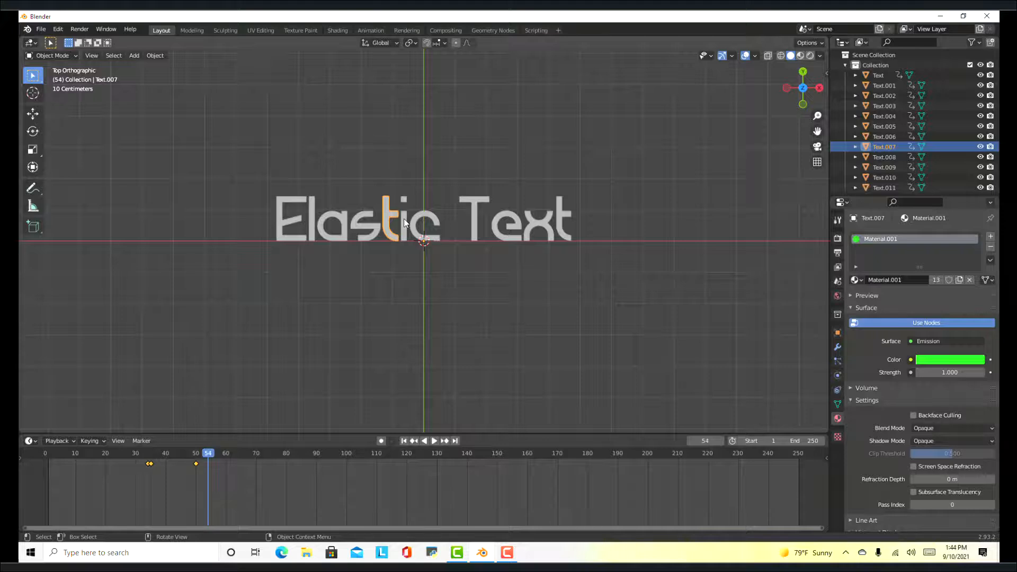
{"action": "left_click", "coordinate": [404, 221]}
{"action": "type", "text": "g"}
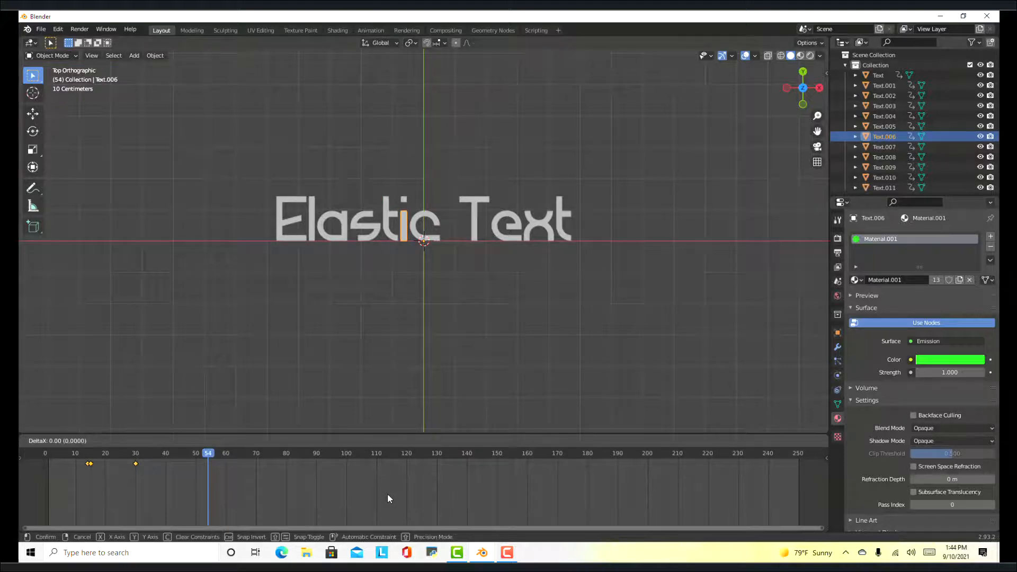
{"action": "type", "text": "25"}
{"action": "key", "text": "Return"}
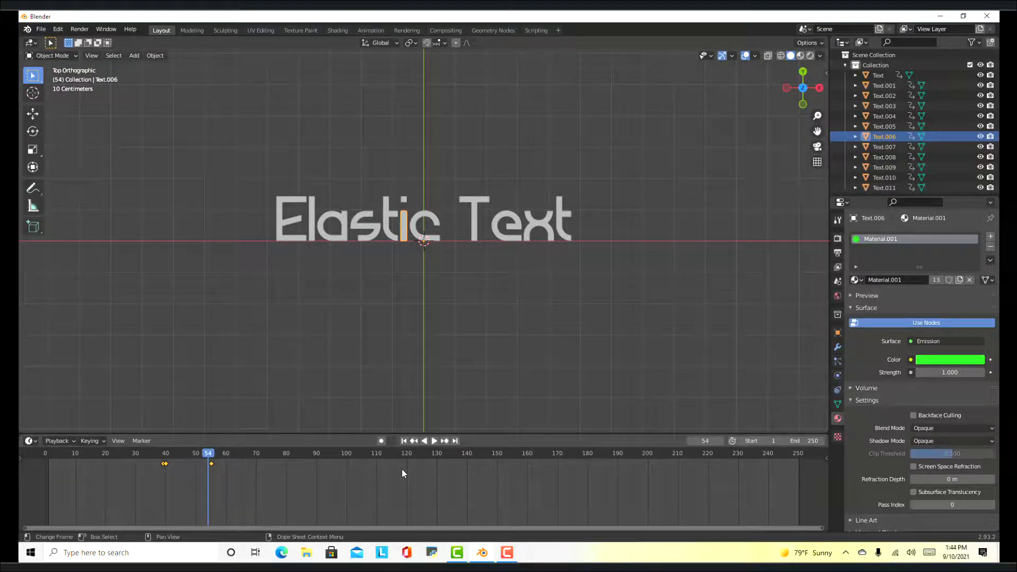
{"action": "left_click", "coordinate": [405, 199]}
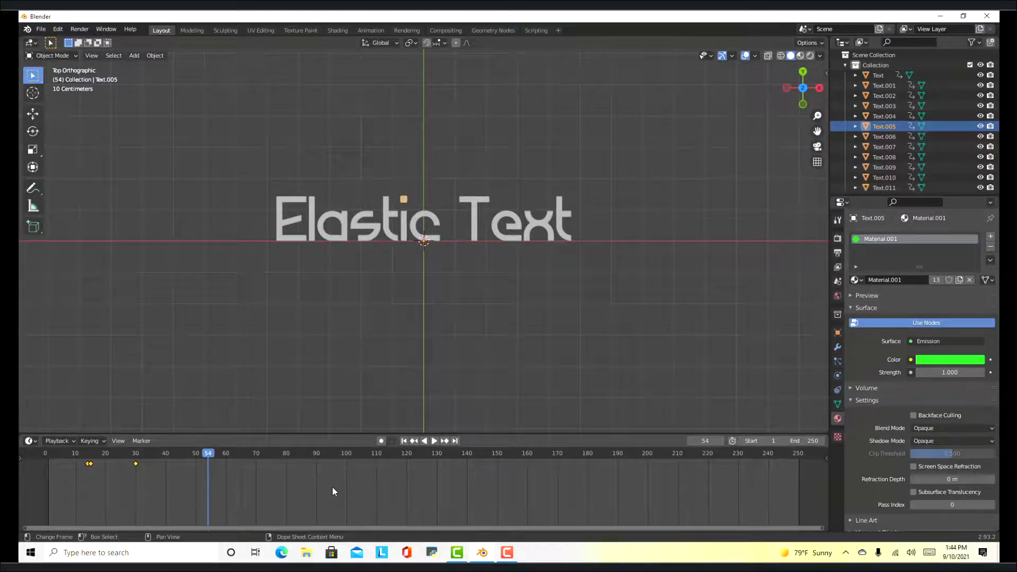
{"action": "type", "text": "g"}
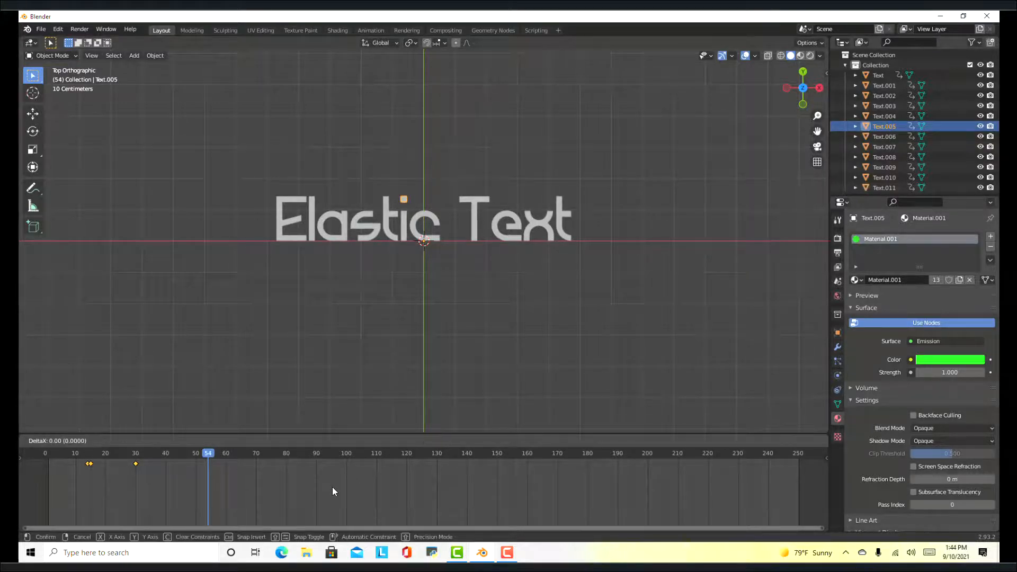
{"action": "type", "text": "2"}
{"action": "type", "text": "3"}
{"action": "key", "text": "Return"}
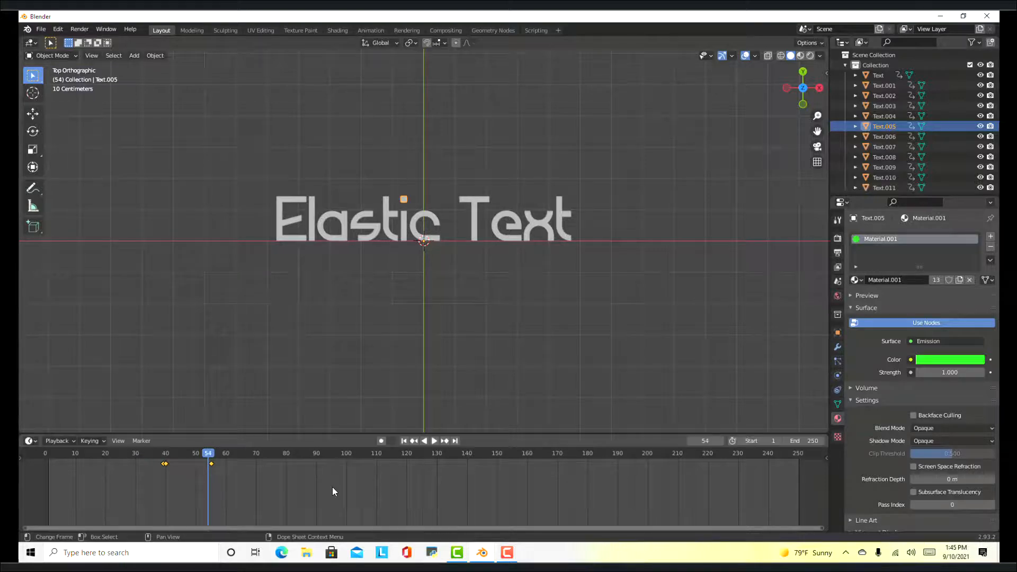
Shift the keyframes of the letter c at the end of "Elastic" forward by 30 frames.
{"action": "left_click", "coordinate": [414, 227]}
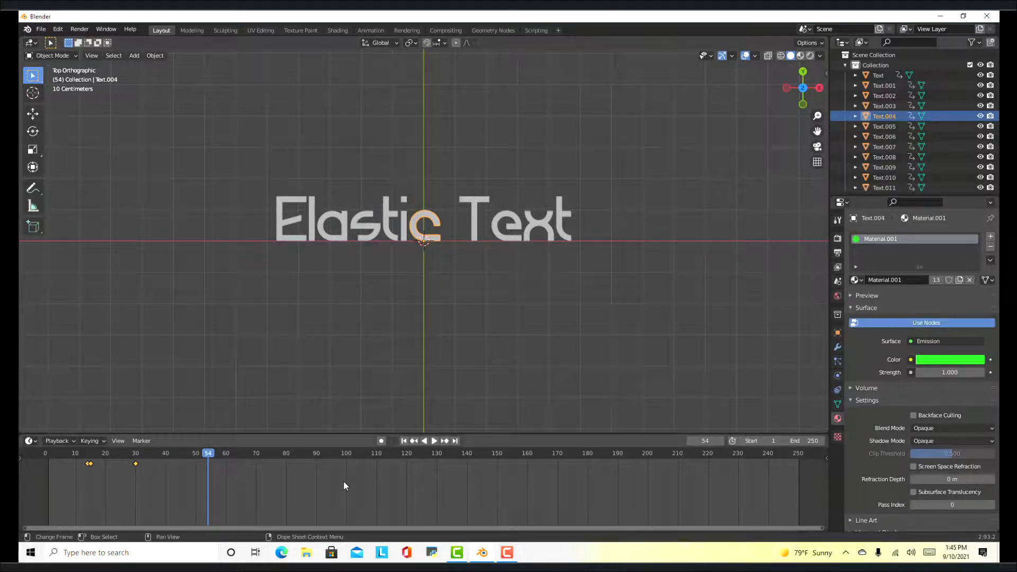
{"action": "type", "text": "gx"}
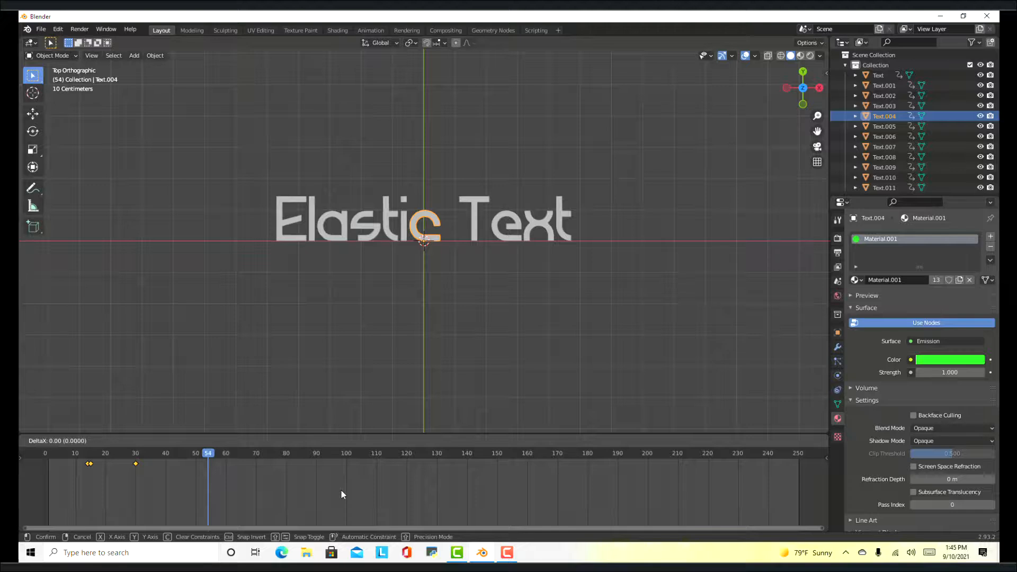
{"action": "type", "text": "30"}
{"action": "key", "text": "Return"}
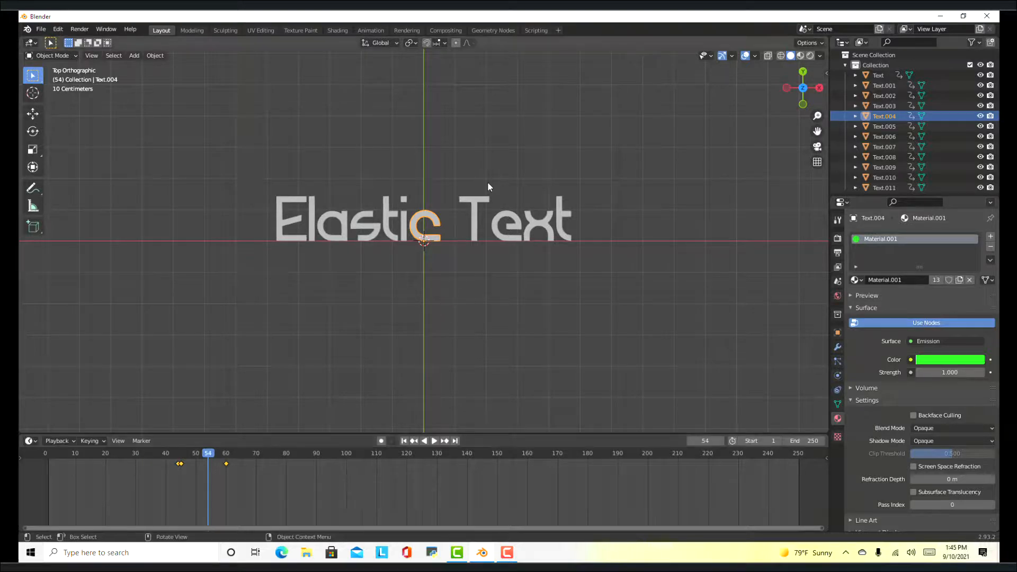
Shift the keyframes of the capital T forward by 40 frames and move the playhead to frame 109.
{"action": "left_click", "coordinate": [475, 204]}
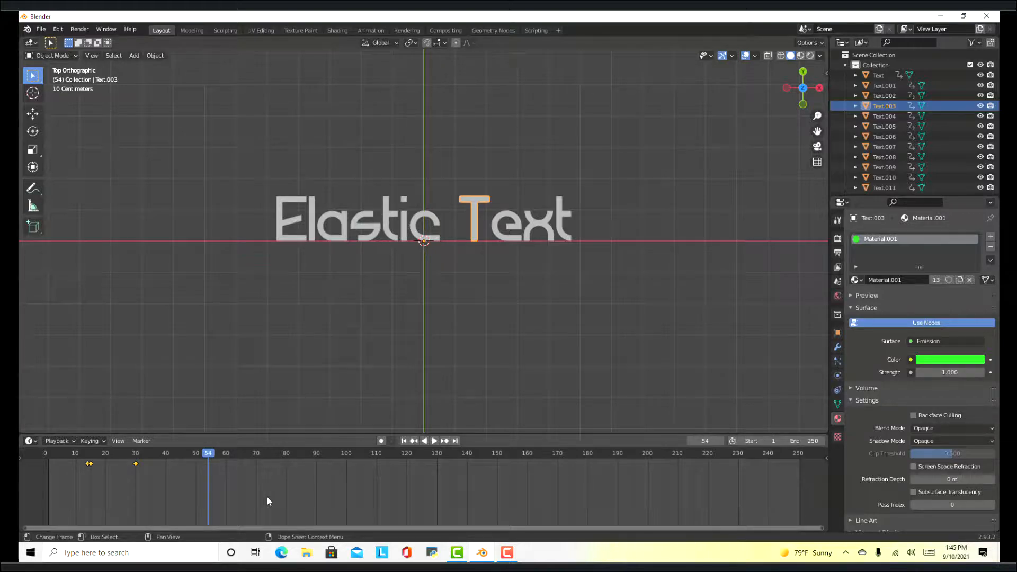
{"action": "type", "text": "gx40"}
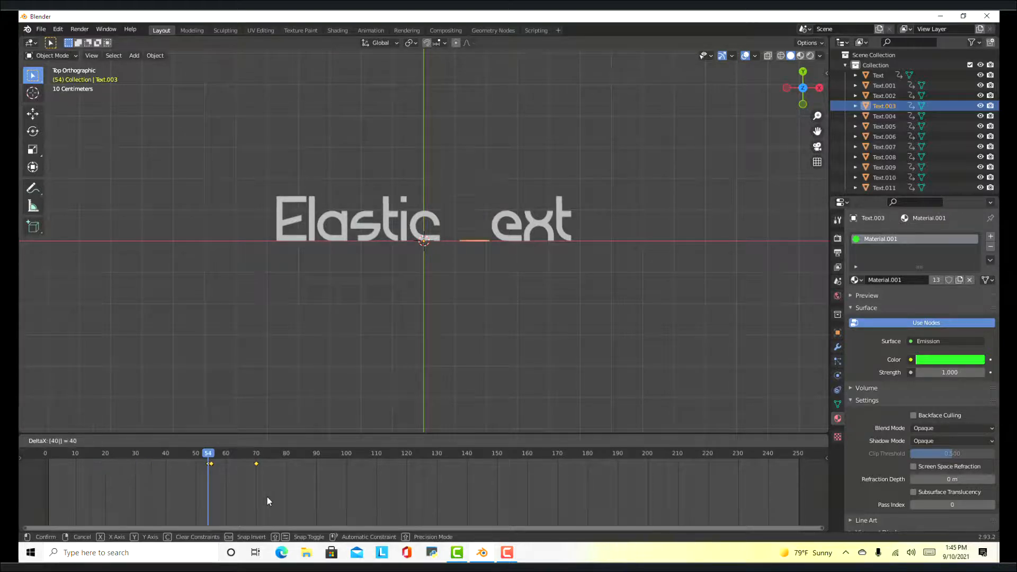
{"action": "key", "text": "Return"}
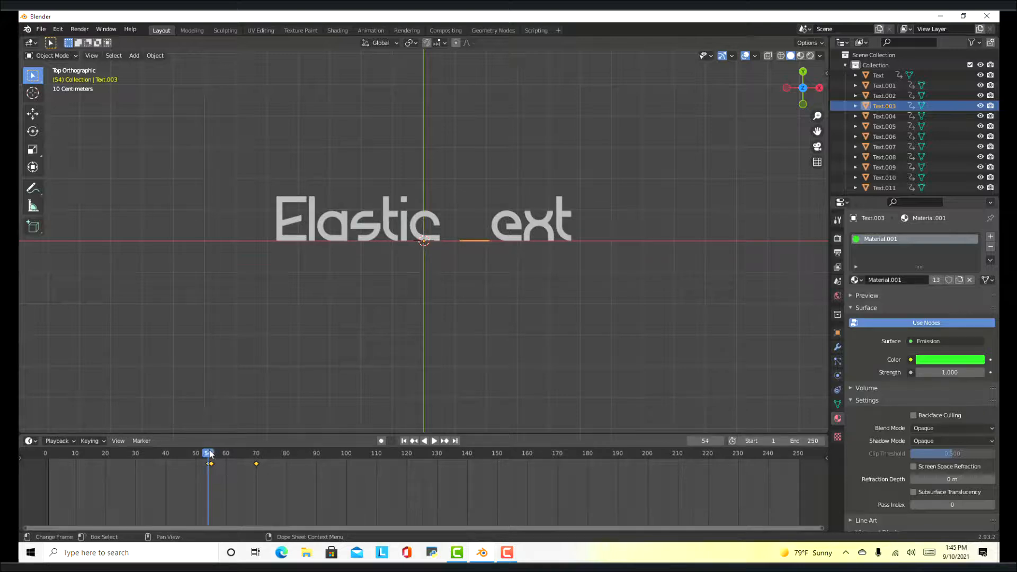
{"action": "left_click_drag", "start_coordinate": [209, 454], "coordinate": [374, 452]}
Shift the keyframes of the letter e in "Text" forward by 45 frames.
{"action": "left_click", "coordinate": [497, 224]}
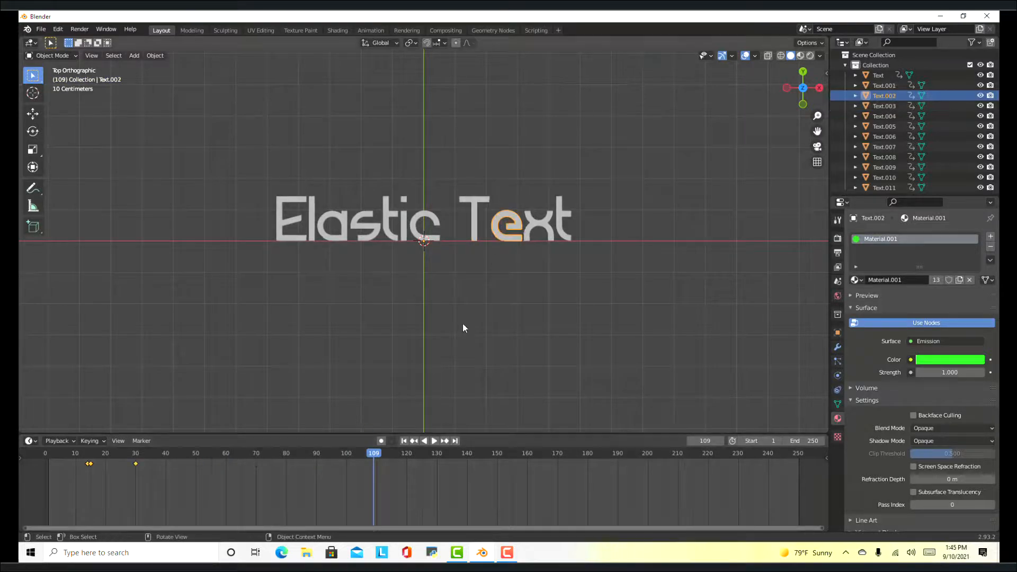
{"action": "type", "text": "g"}
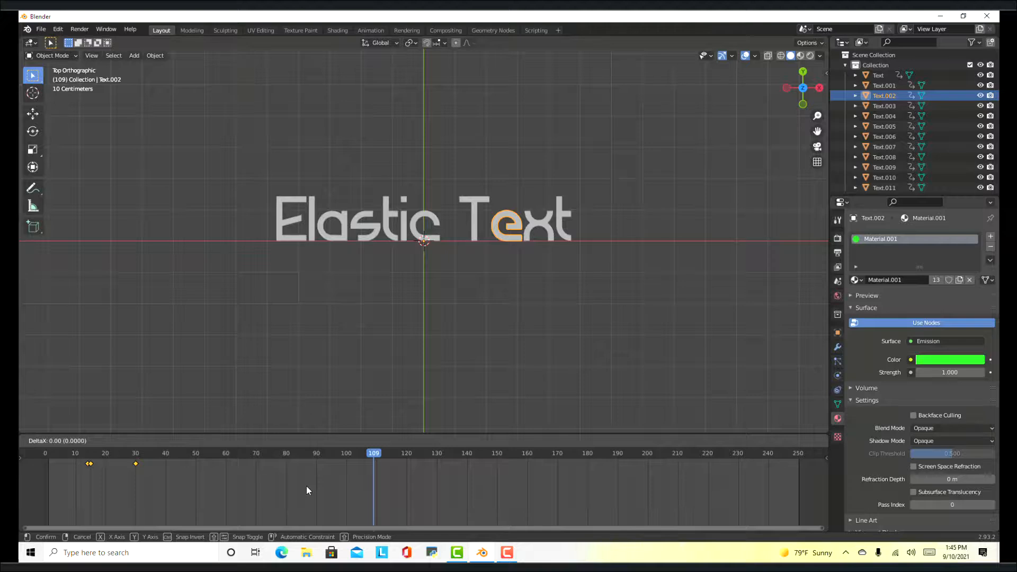
{"action": "type", "text": "45"}
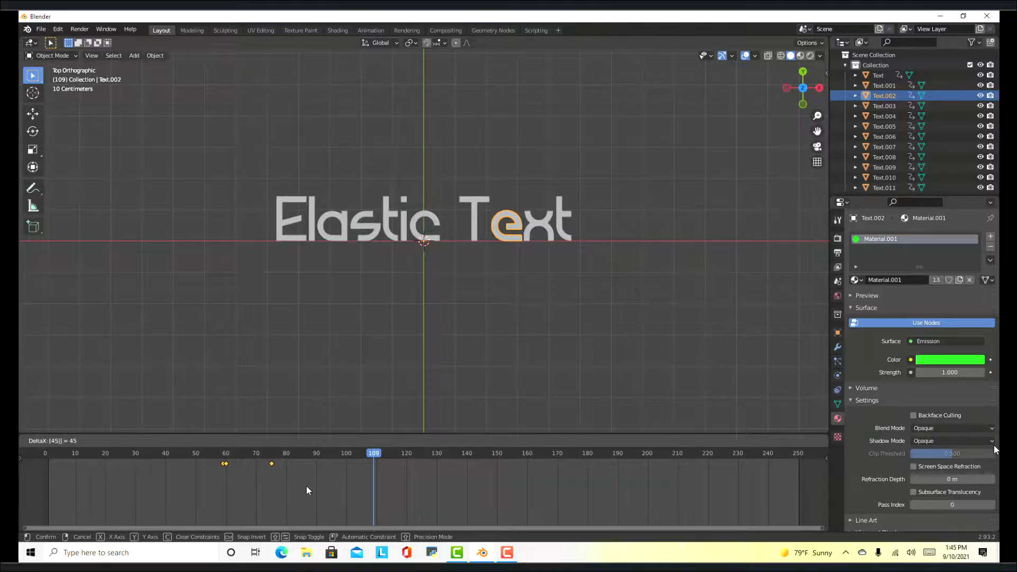
{"action": "key", "text": "Return"}
Shift the keyframes of the letter x in "Text" forward by 50 frames.
{"action": "left_click", "coordinate": [542, 221]}
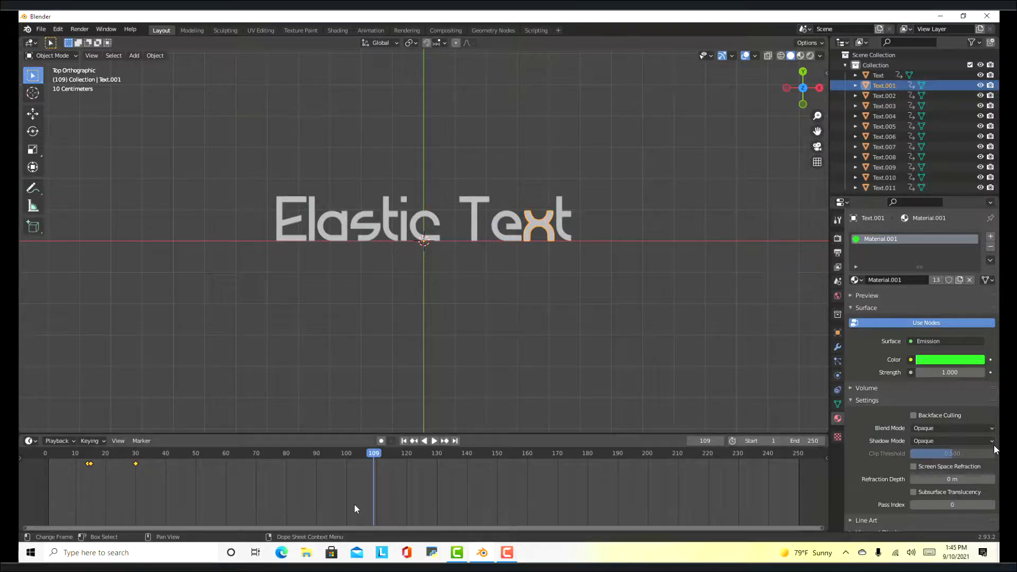
{"action": "type", "text": "g"}
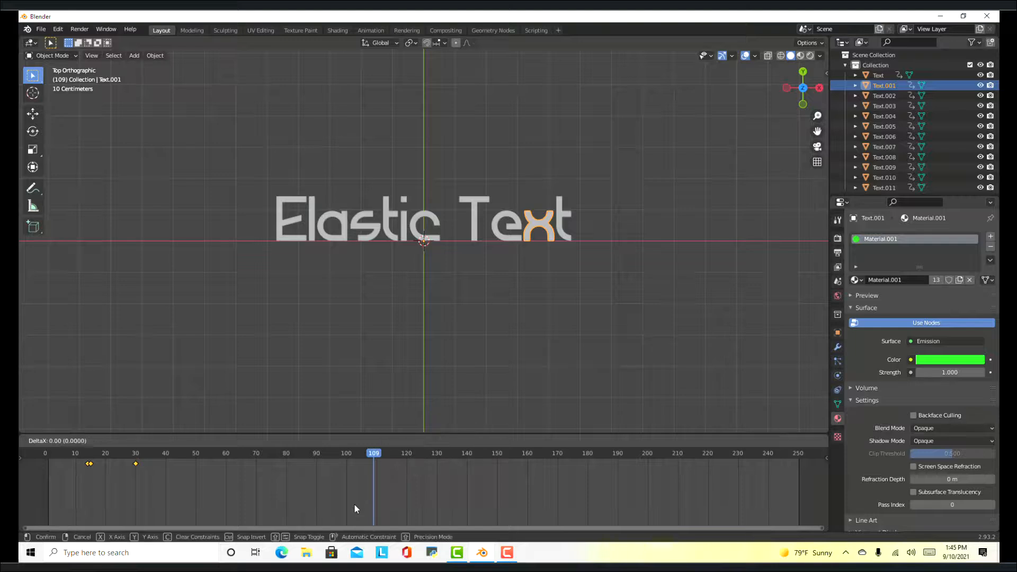
{"action": "type", "text": "50"}
{"action": "key", "text": "Return"}
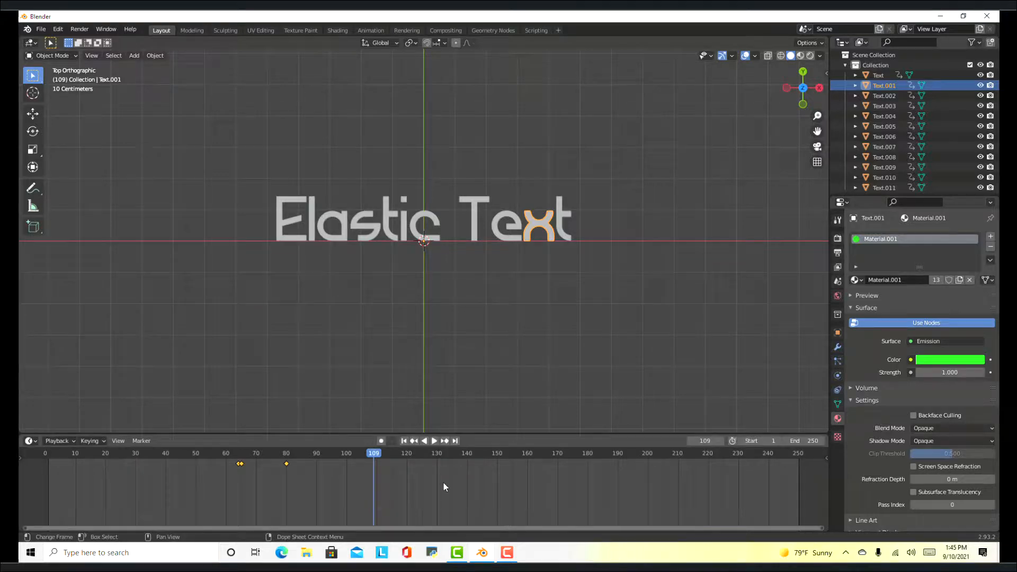
Shift the keyframes of the final letter t in "Text" forward by 55 frames.
{"action": "left_click", "coordinate": [562, 222]}
{"action": "type", "text": "g"}
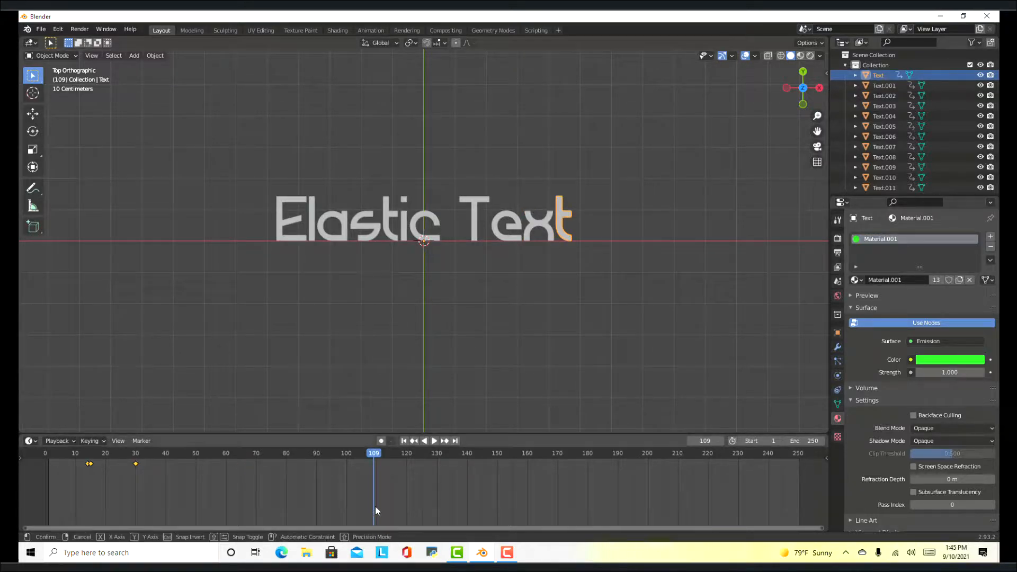
{"action": "type", "text": "55"}
{"action": "key", "text": "Return"}
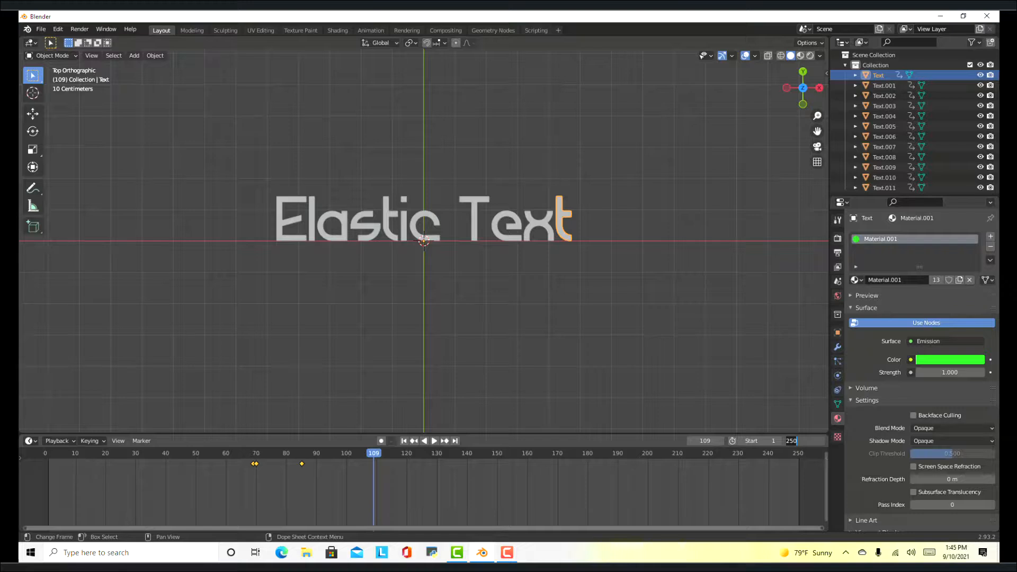
Set the animation's end frame to 90 and play the animation.
{"action": "type", "text": "90"}
{"action": "key", "text": "Return"}
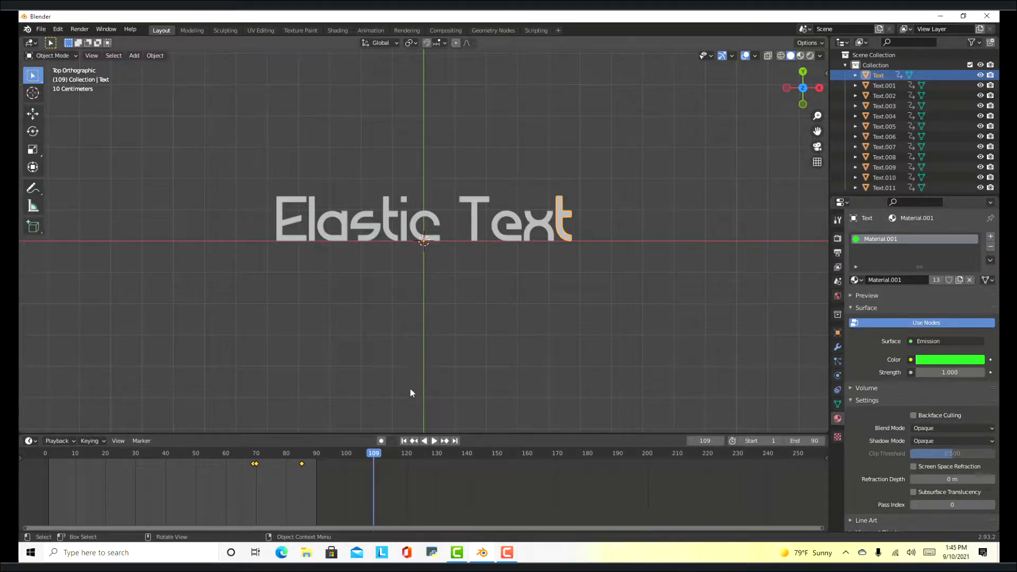
{"action": "key", "text": "space"}
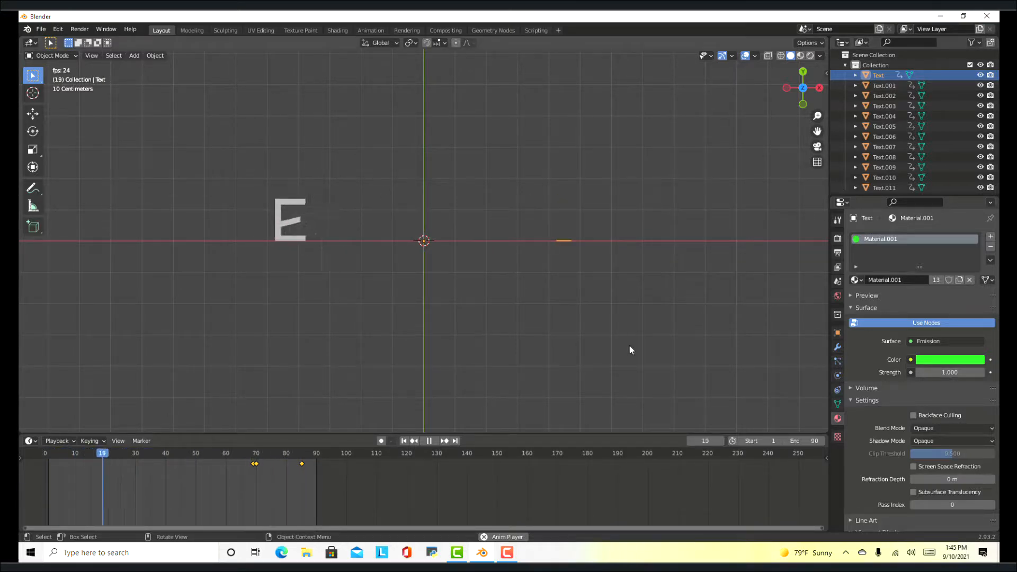
Show the viewport in rendered shading and hide the viewport overlays.
{"action": "left_click", "coordinate": [810, 54]}
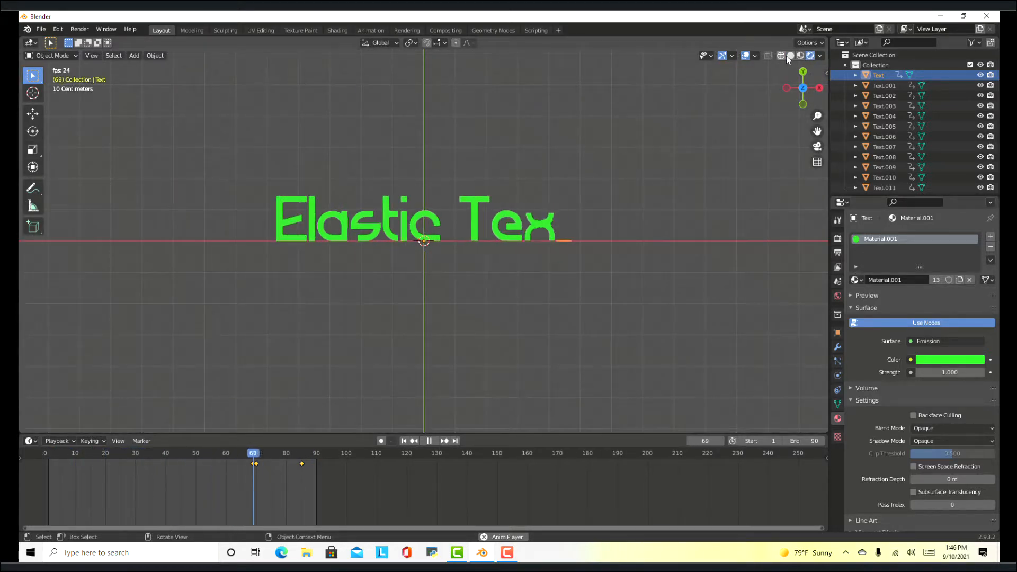
{"action": "left_click", "coordinate": [747, 55]}
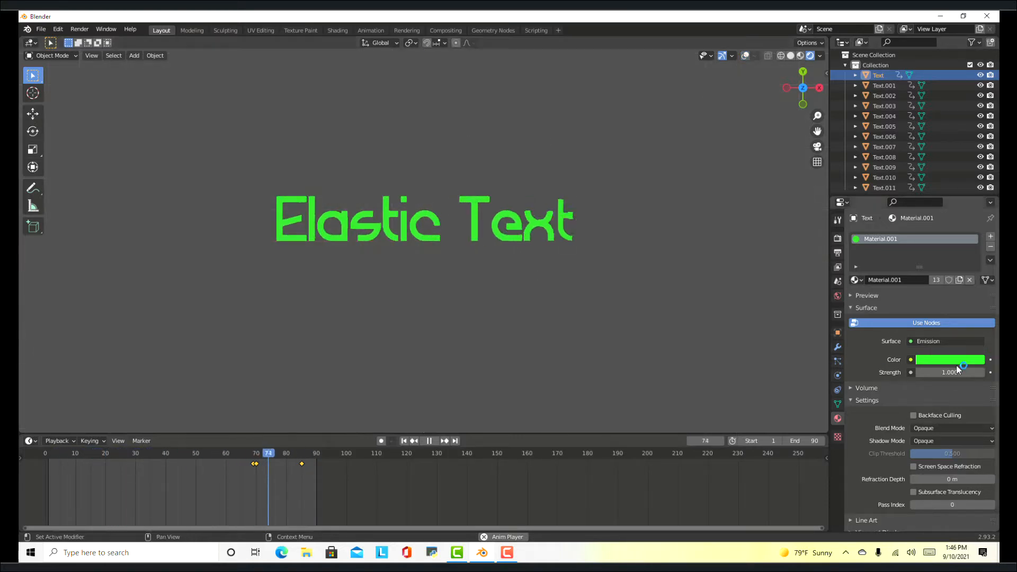
Darken the world background color to near black, with an HSV value of about 0.003.
{"action": "left_click", "coordinate": [838, 296]}
{"action": "left_click", "coordinate": [943, 303]}
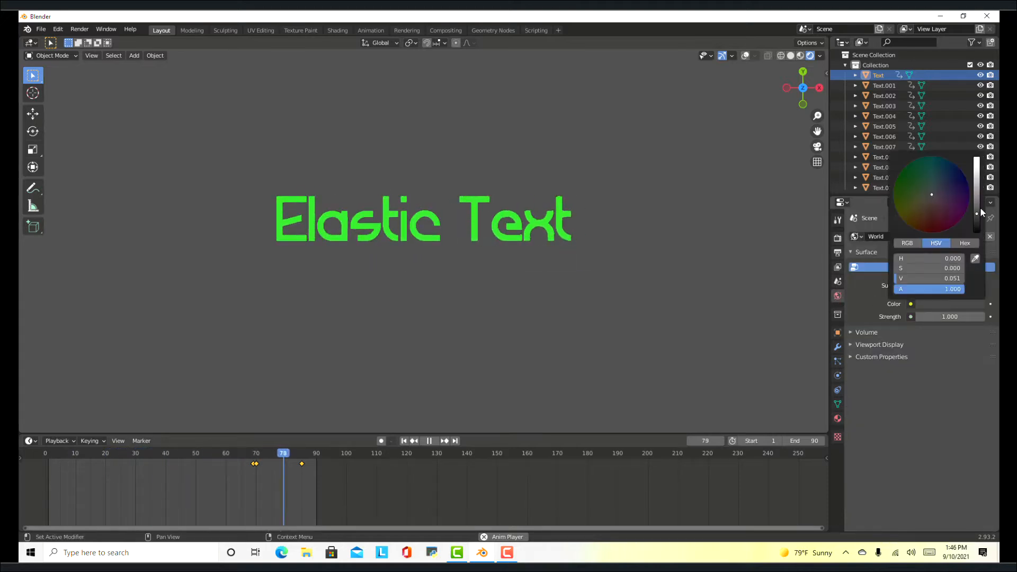
{"action": "left_click_drag", "start_coordinate": [978, 212], "coordinate": [976, 219]}
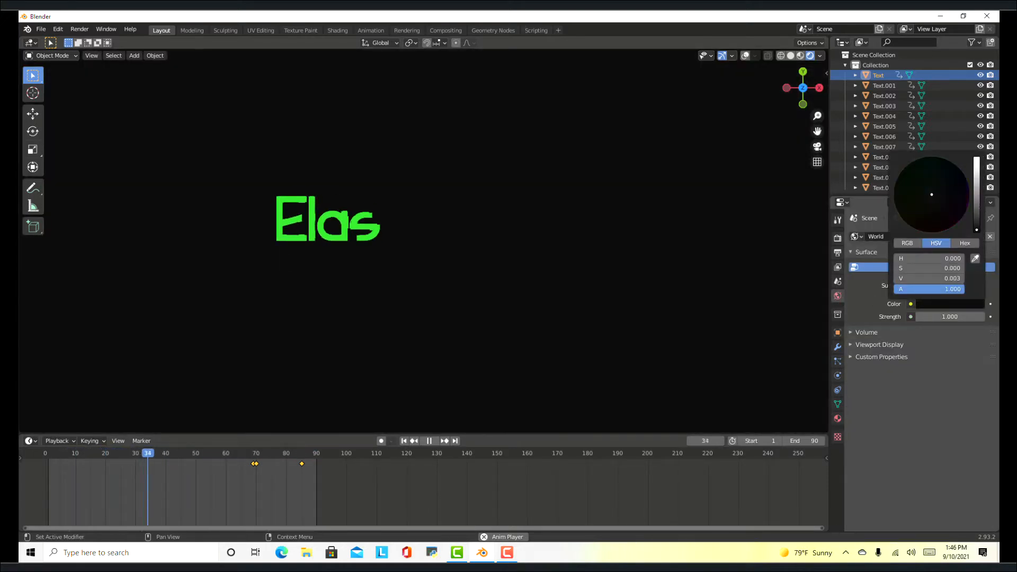